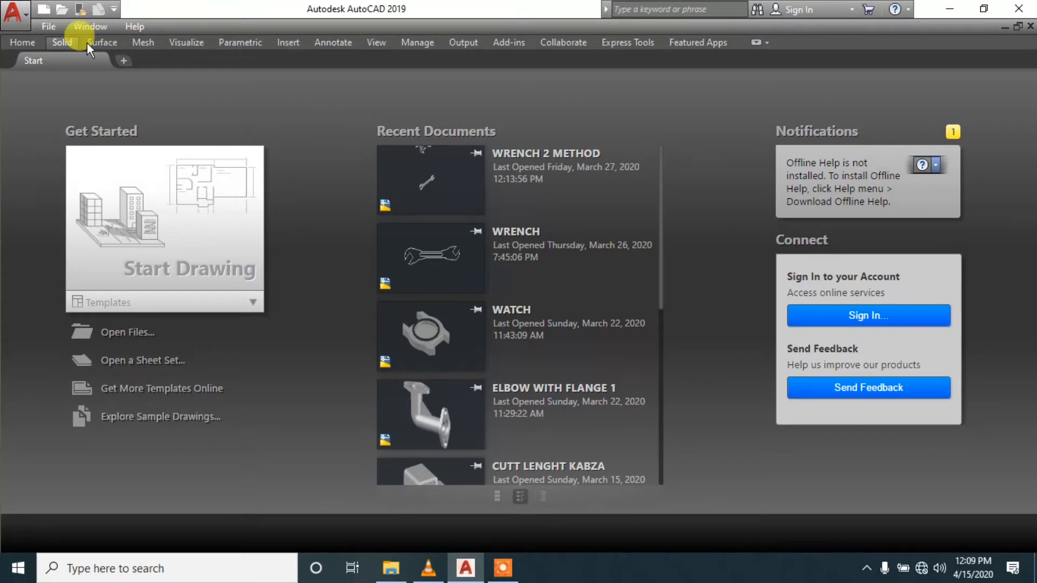
click(49, 28)
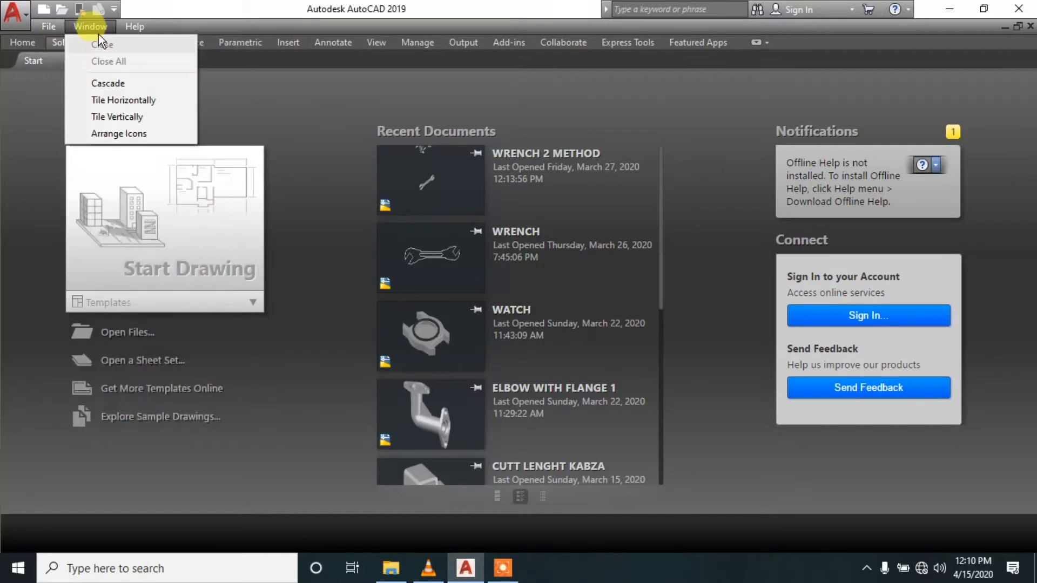
mouse_move(147, 25)
click(273, 114)
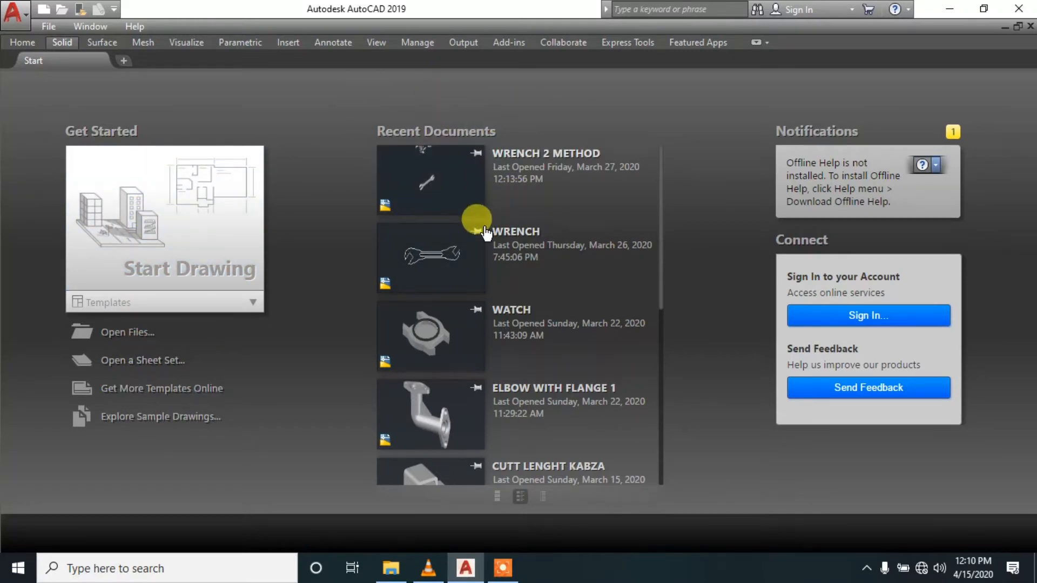
drag(660, 272, 653, 235)
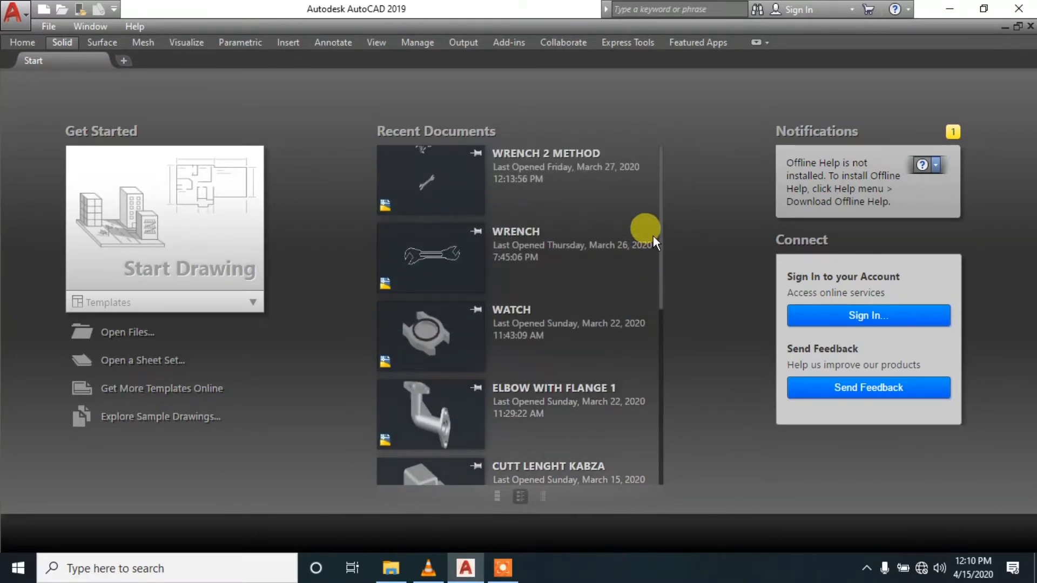
scroll(500, 324, down, 5)
scroll(506, 332, up, 5)
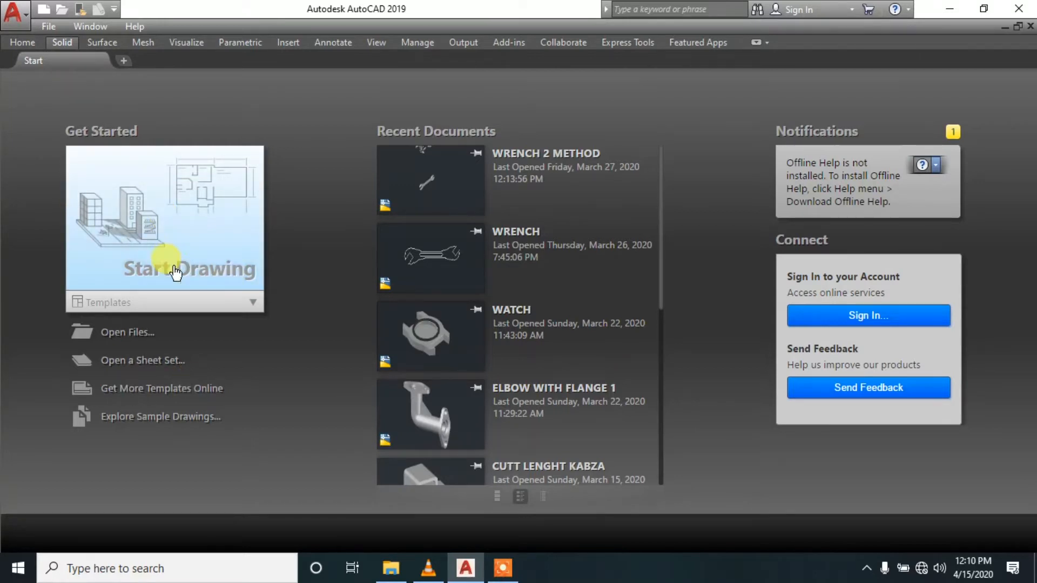
- Start a new blank drawing
click(192, 241)
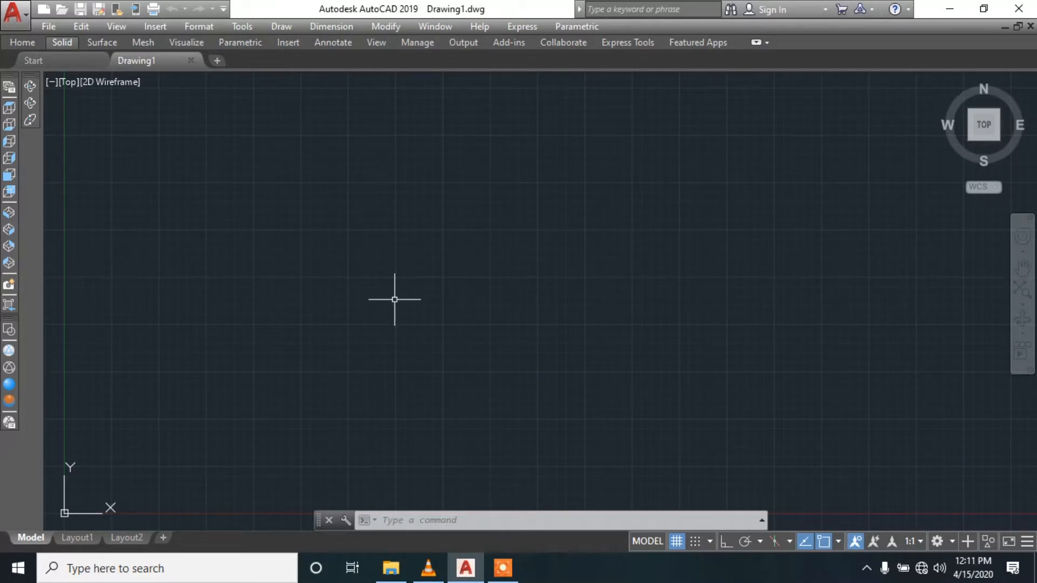
click(806, 118)
click(159, 388)
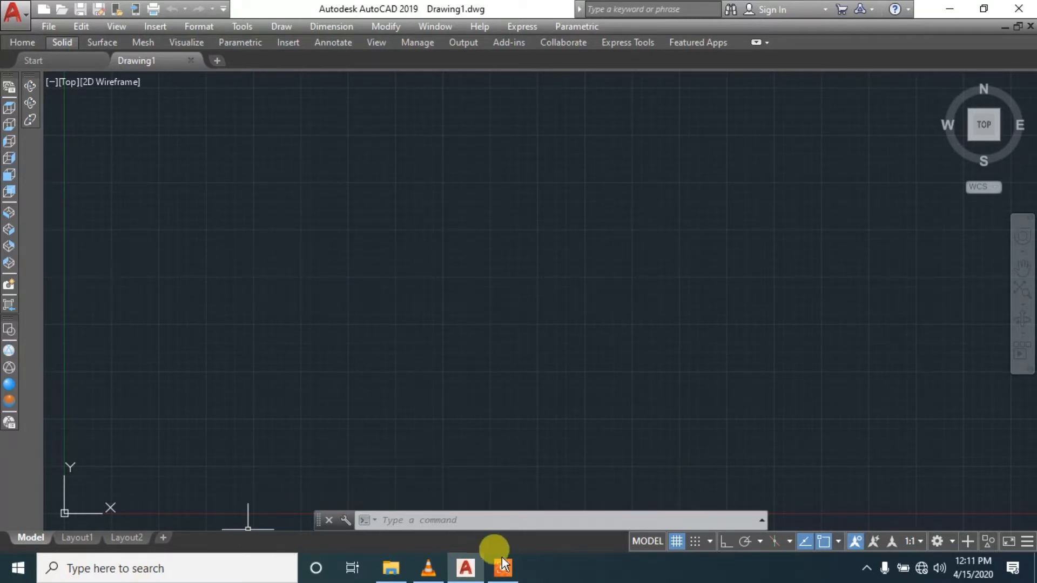
- Toggle the background grid to demonstrate it, leaving the grid display off in the new drawing
click(675, 541)
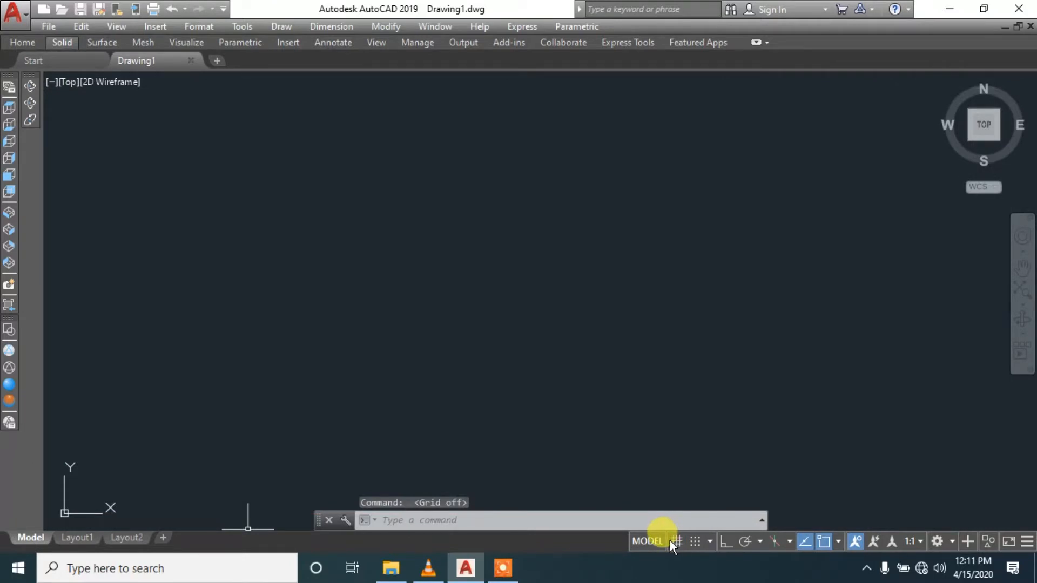
click(674, 541)
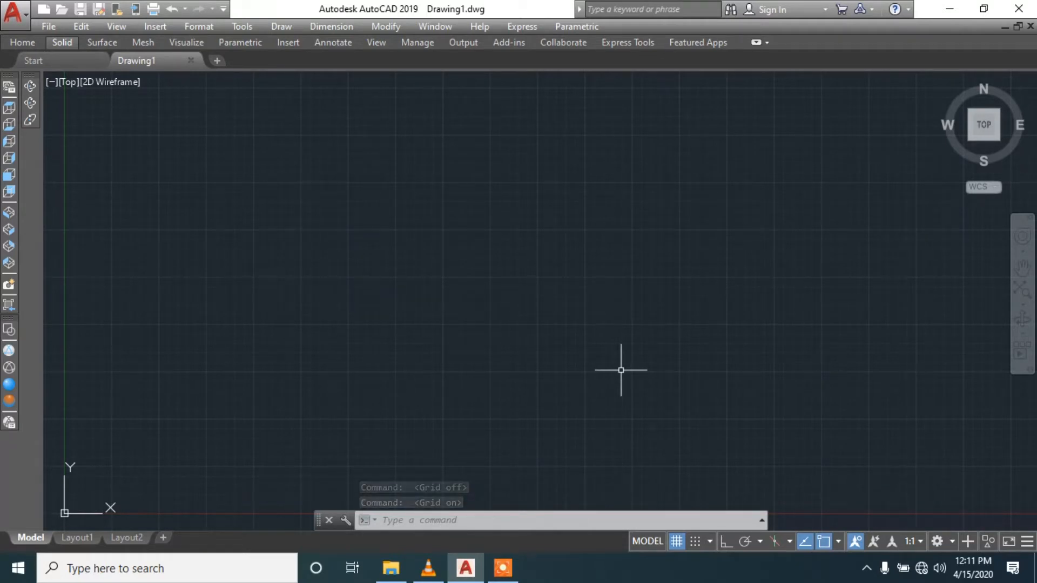
key(F7)
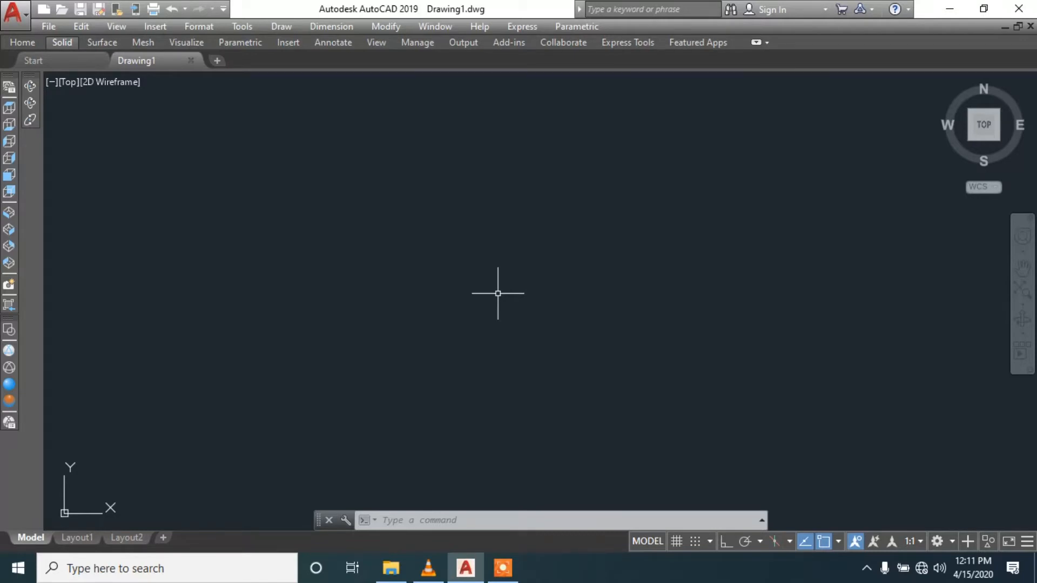
- Draw a connected chain of eight freehand line segments at arbitrary angles across the drawing area
text(L)
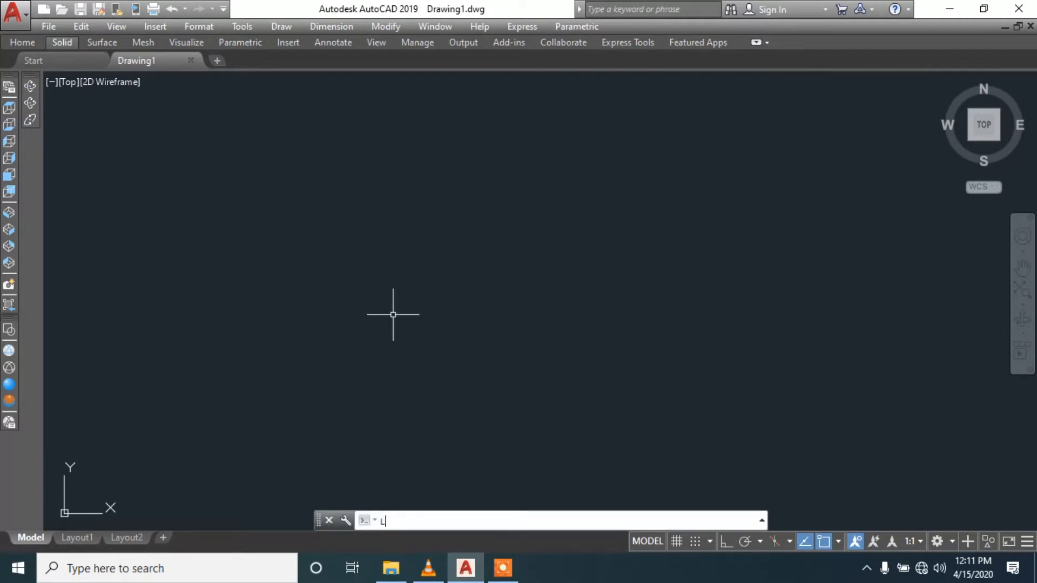
key(Return)
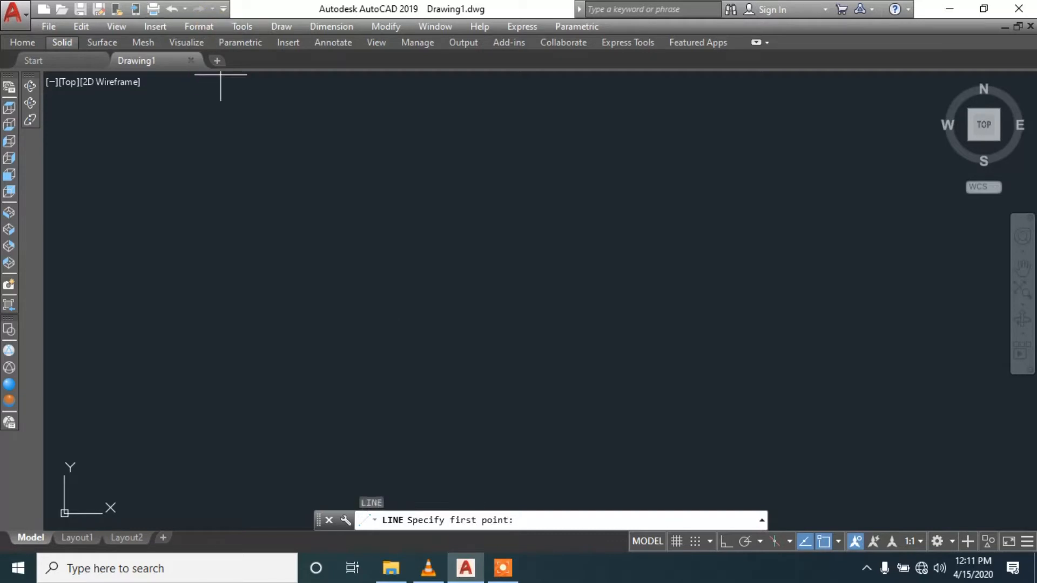
click(302, 205)
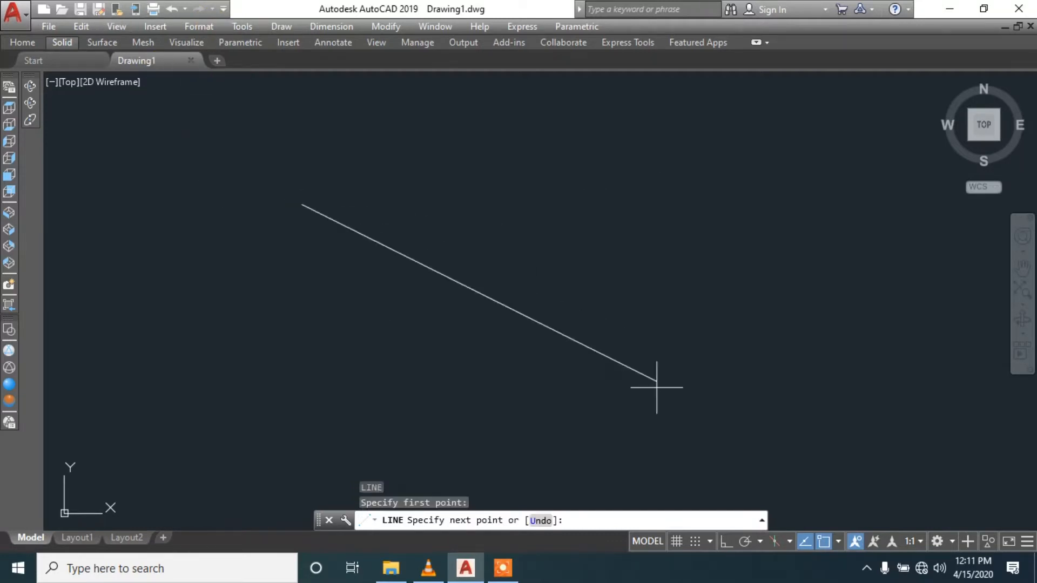
click(664, 249)
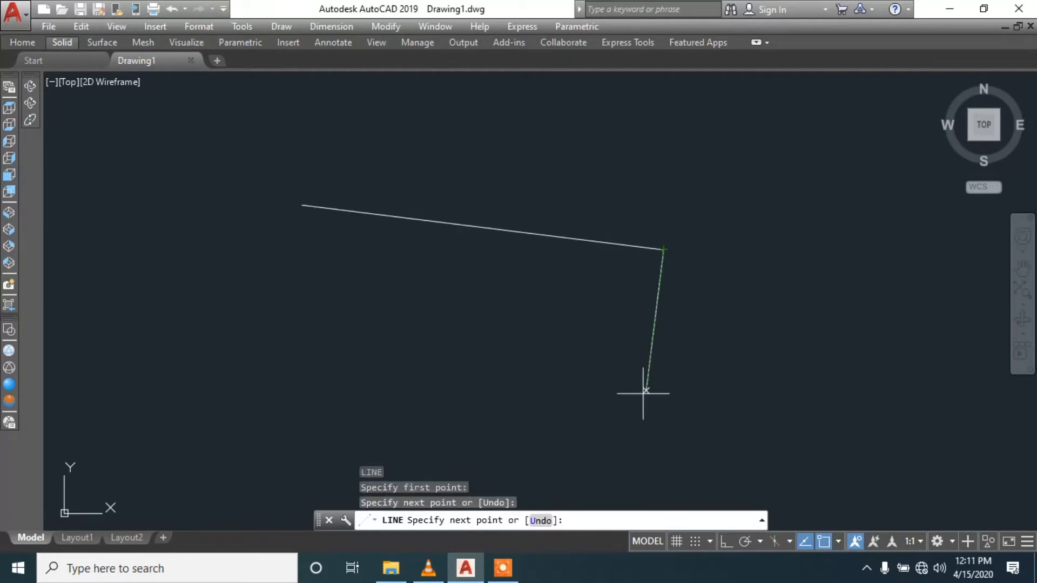
click(786, 451)
click(794, 144)
click(492, 145)
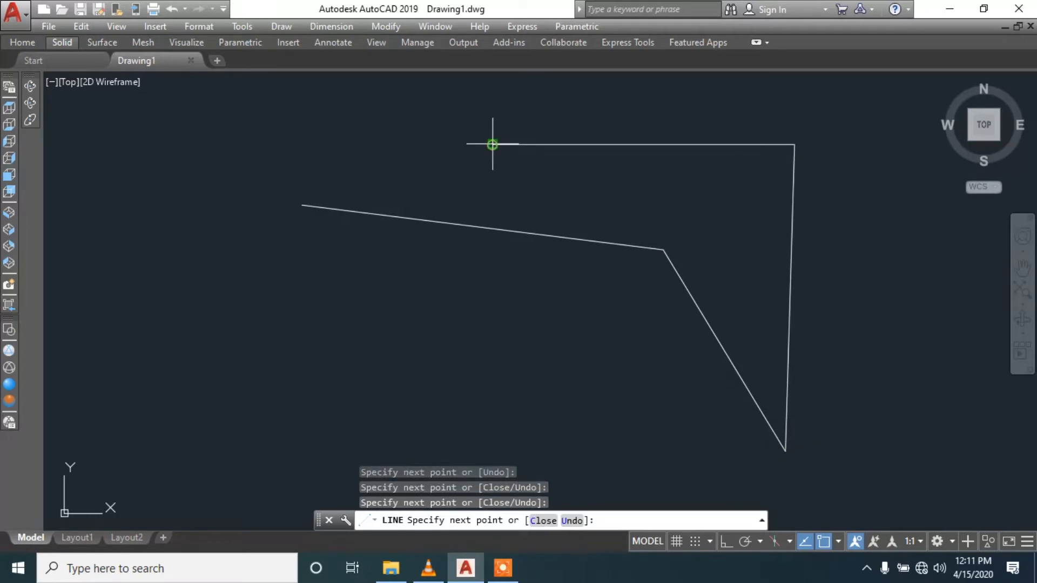
click(467, 370)
click(229, 370)
click(256, 134)
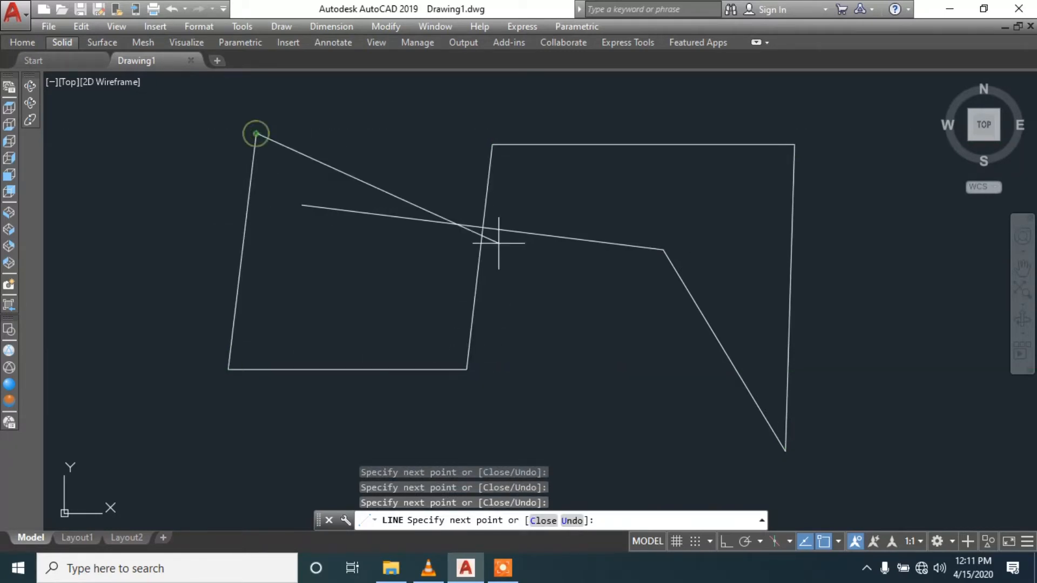
click(544, 372)
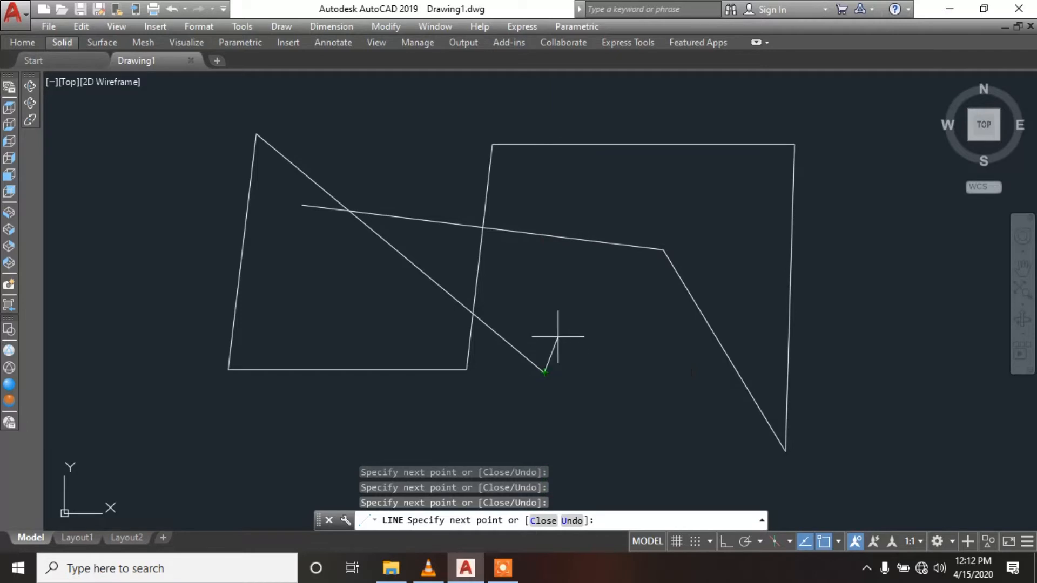
- Turn on Ortho mode and continue the line chain with strictly horizontal and vertical segments, then end the Line command
key(F8)
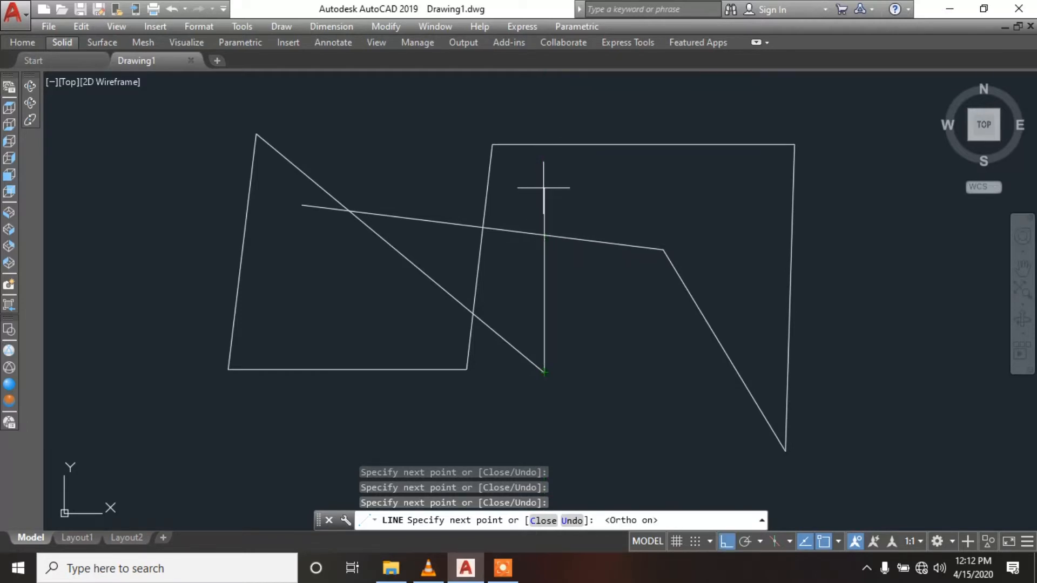
click(545, 102)
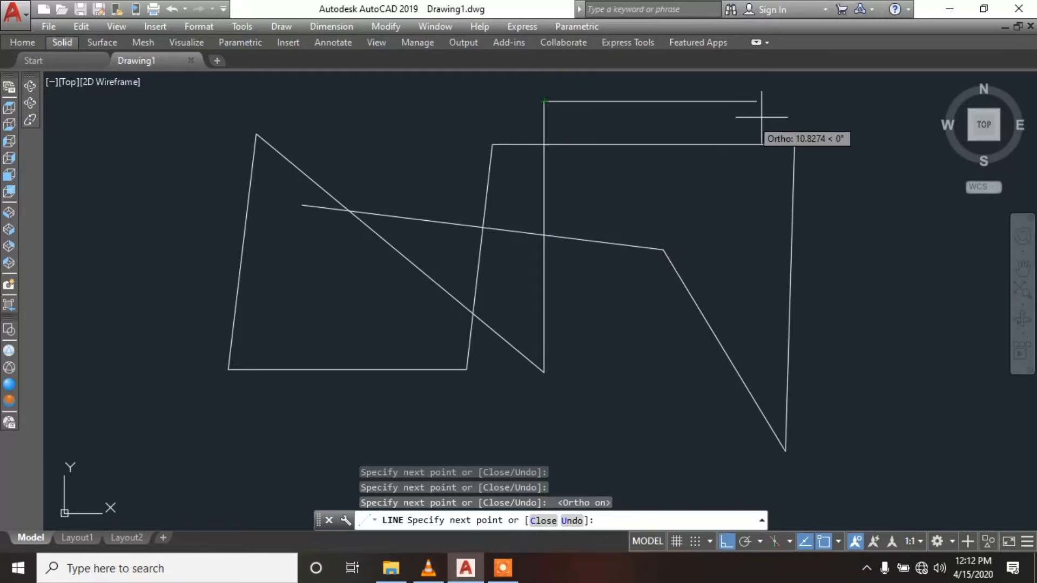
click(780, 101)
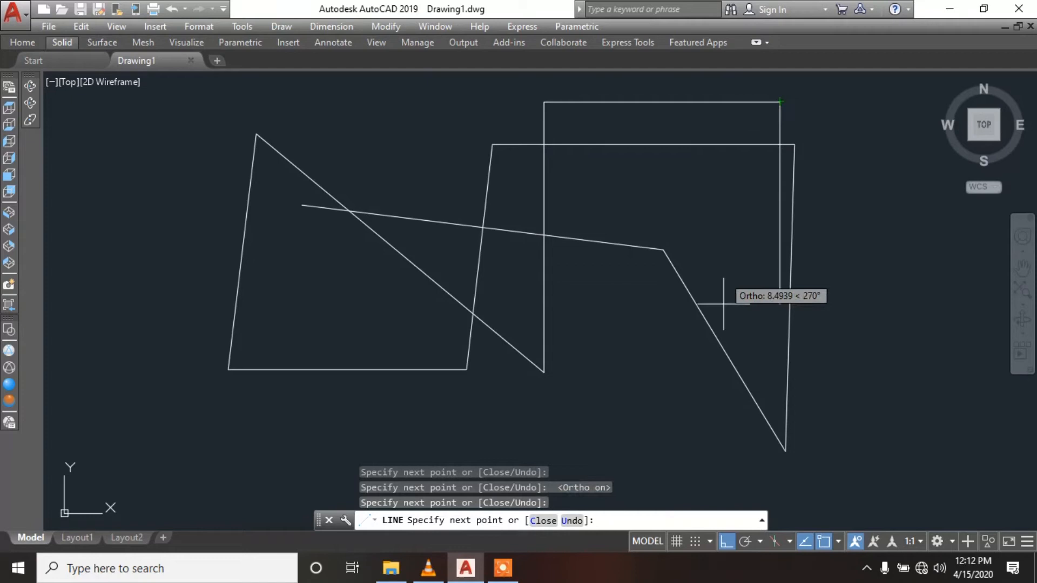
click(767, 468)
click(543, 449)
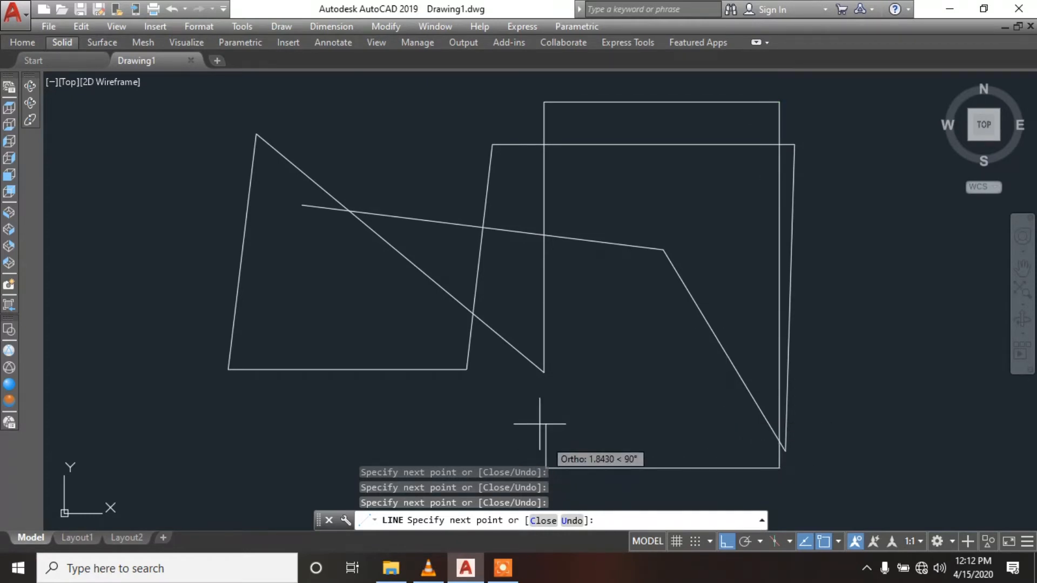
click(379, 424)
click(381, 267)
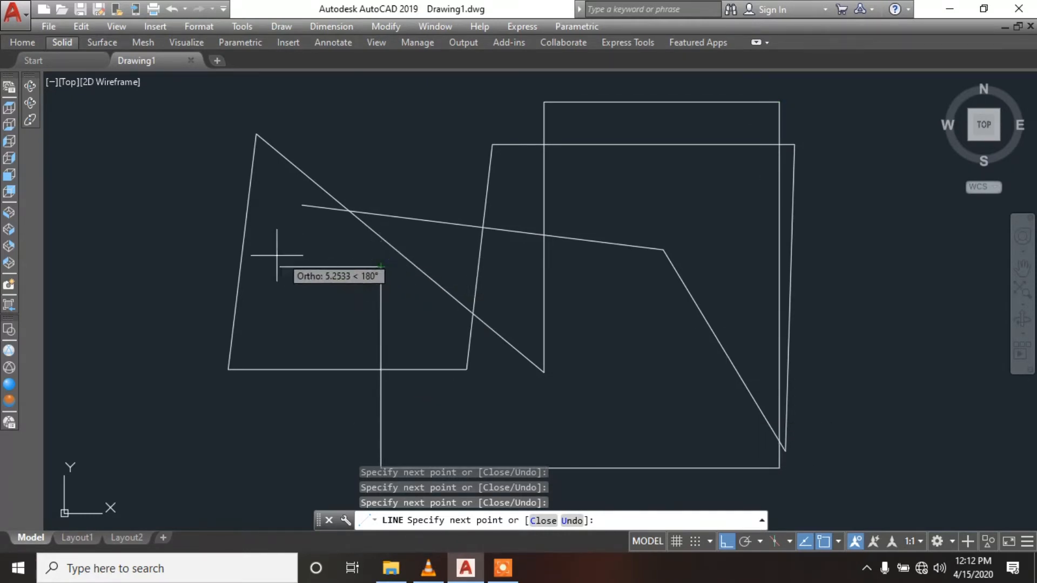
click(191, 255)
key(Escape)
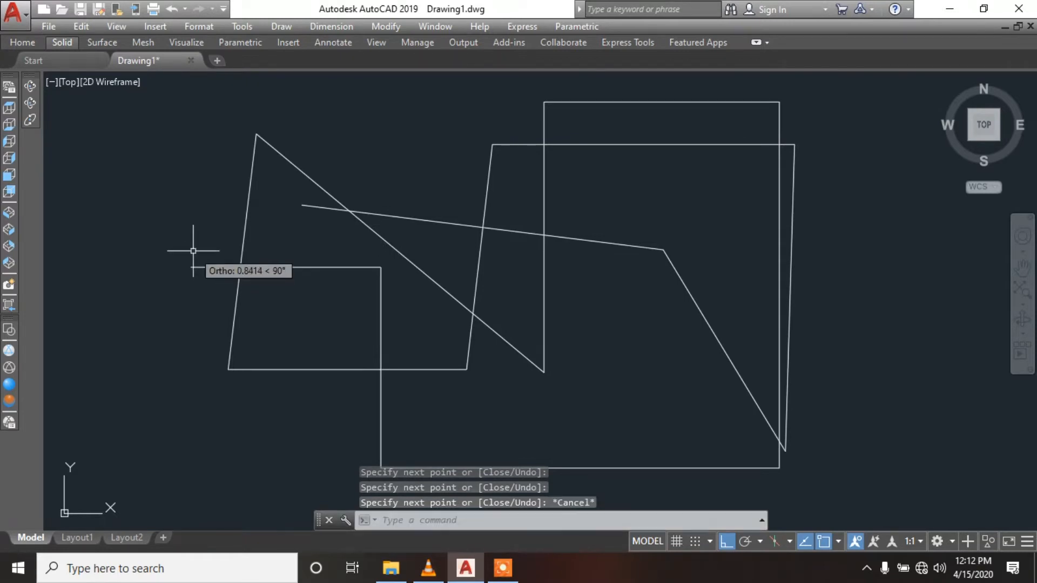
- Select all the practice lines with a crossing window and delete them
scroll(559, 303, down, 2)
click(790, 128)
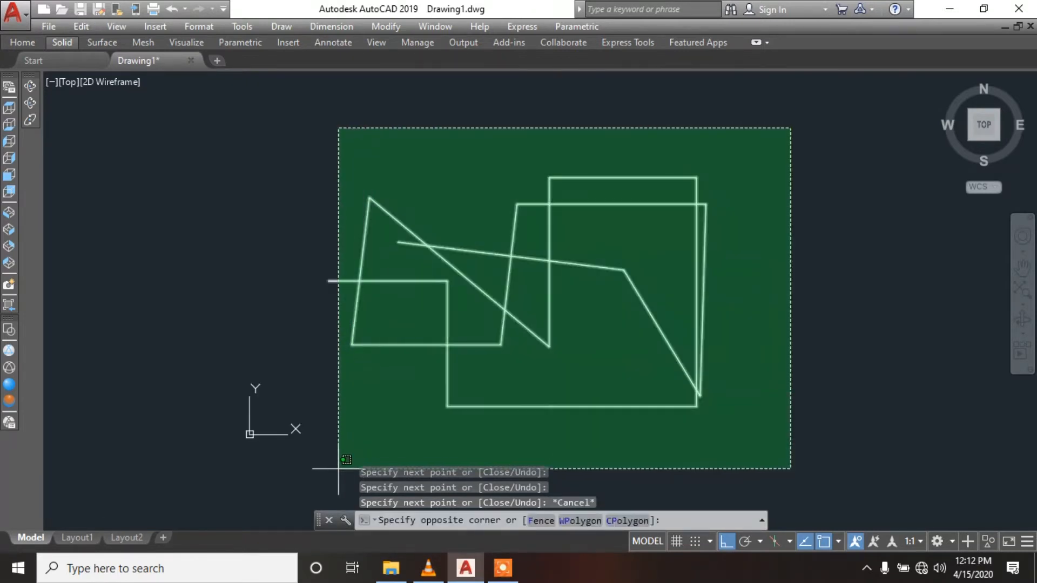
click(335, 398)
key(Delete)
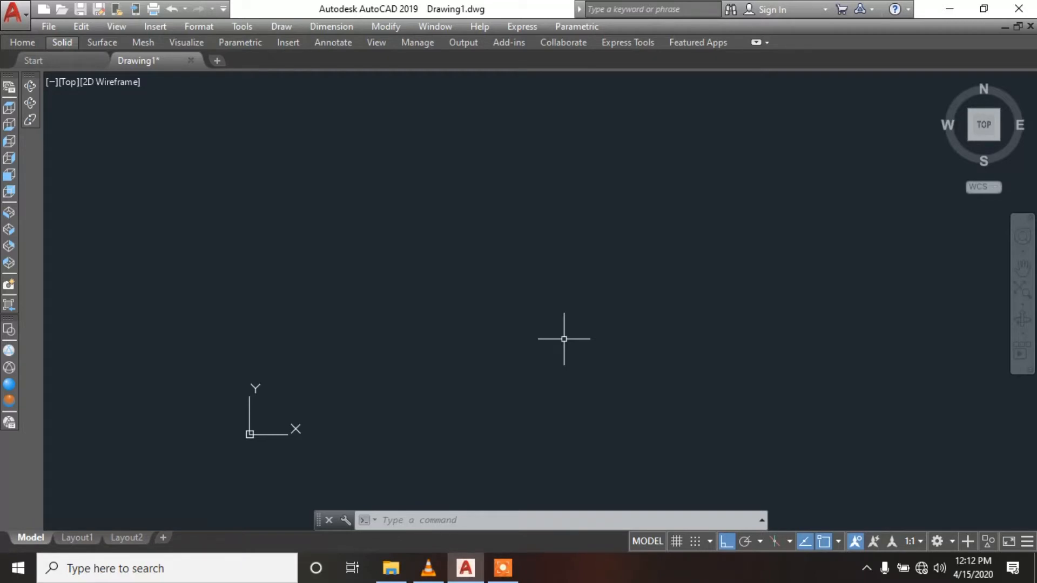
- Open the drawing units settings and choose Decimal length with 0.0000 precision and Millimeters as the insertion scale
text(UN)
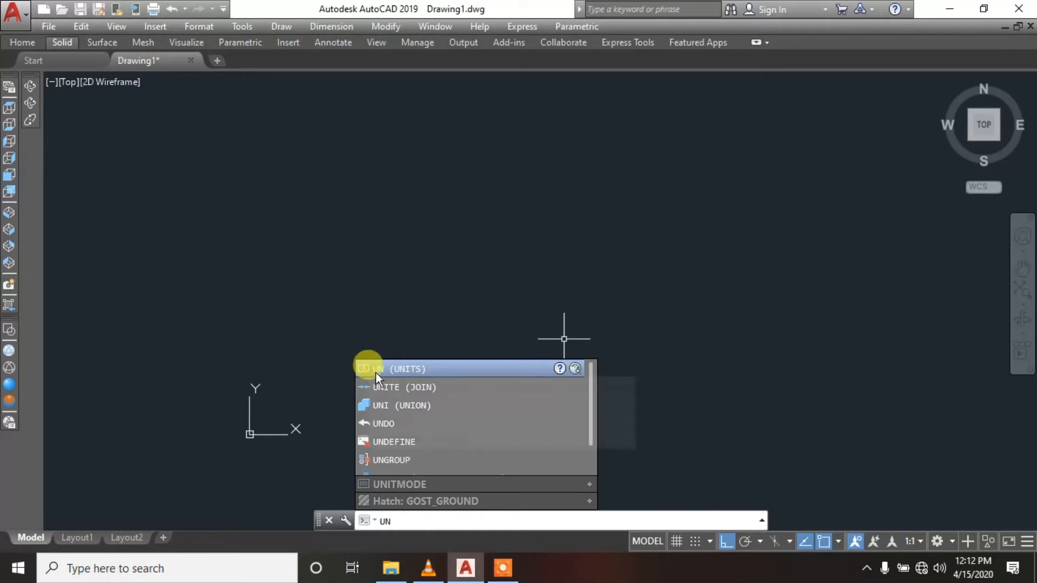
click(391, 371)
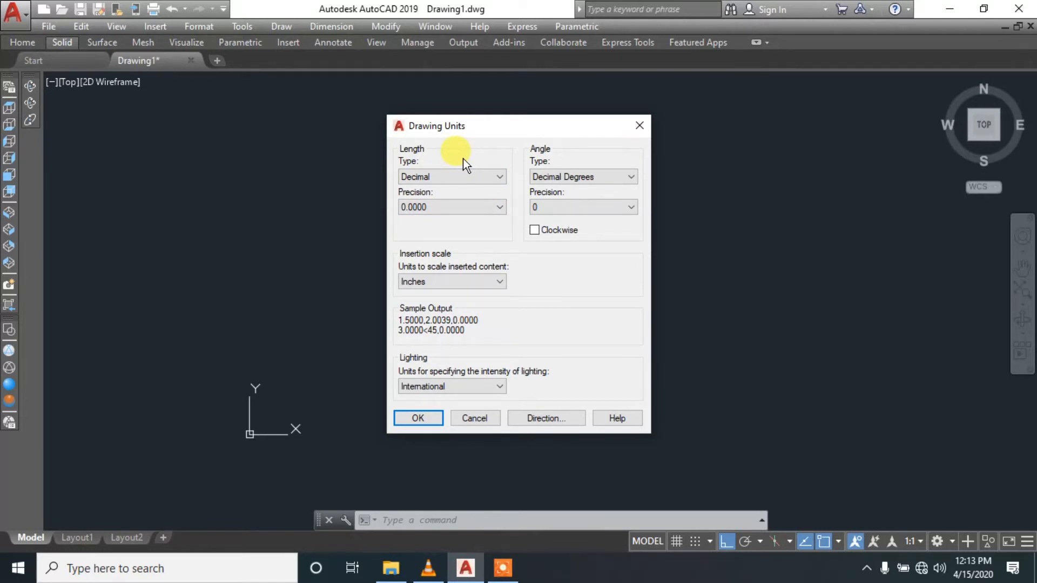
click(498, 176)
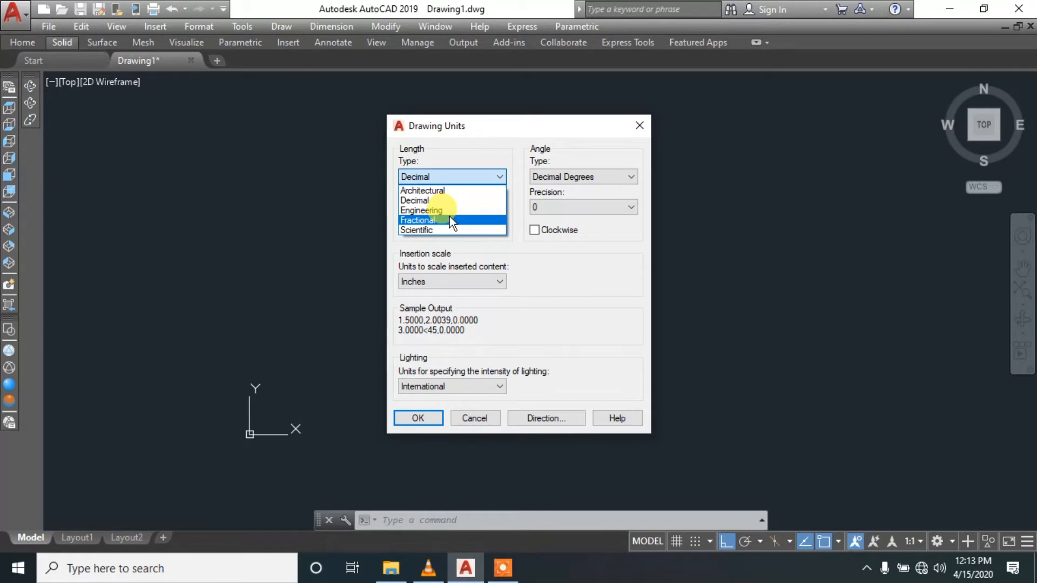
click(451, 200)
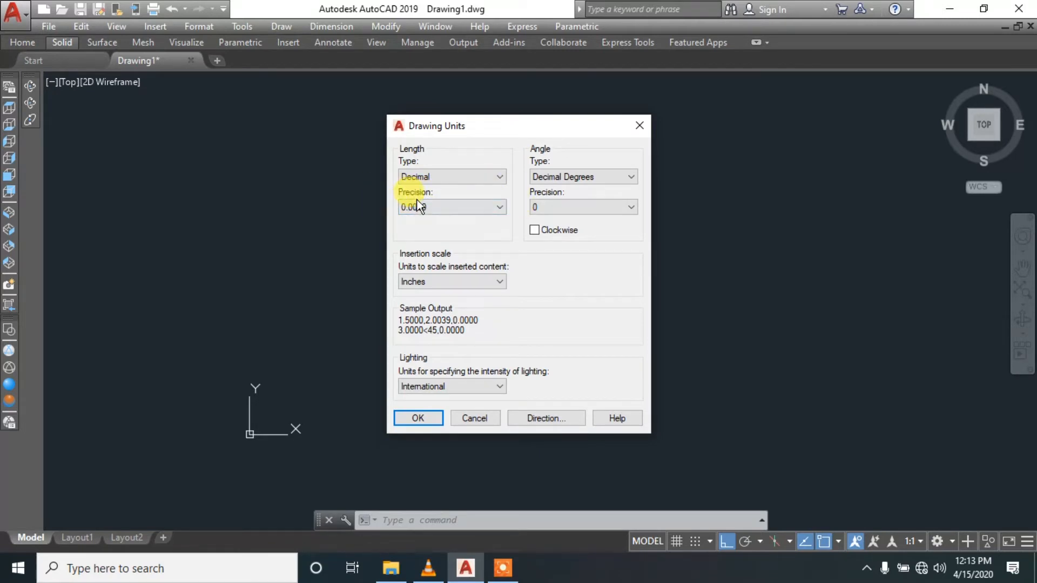
click(488, 212)
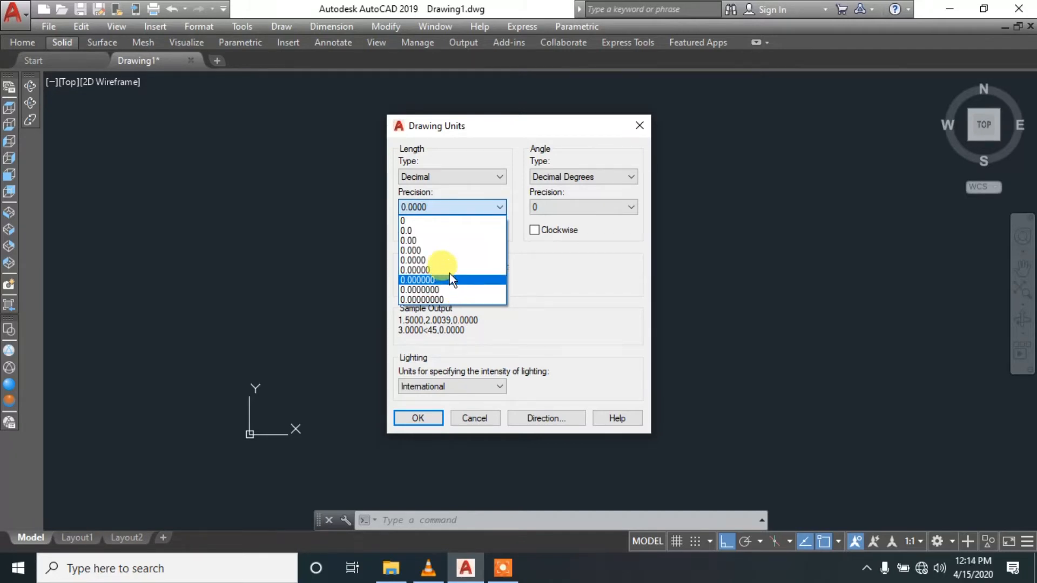
click(442, 261)
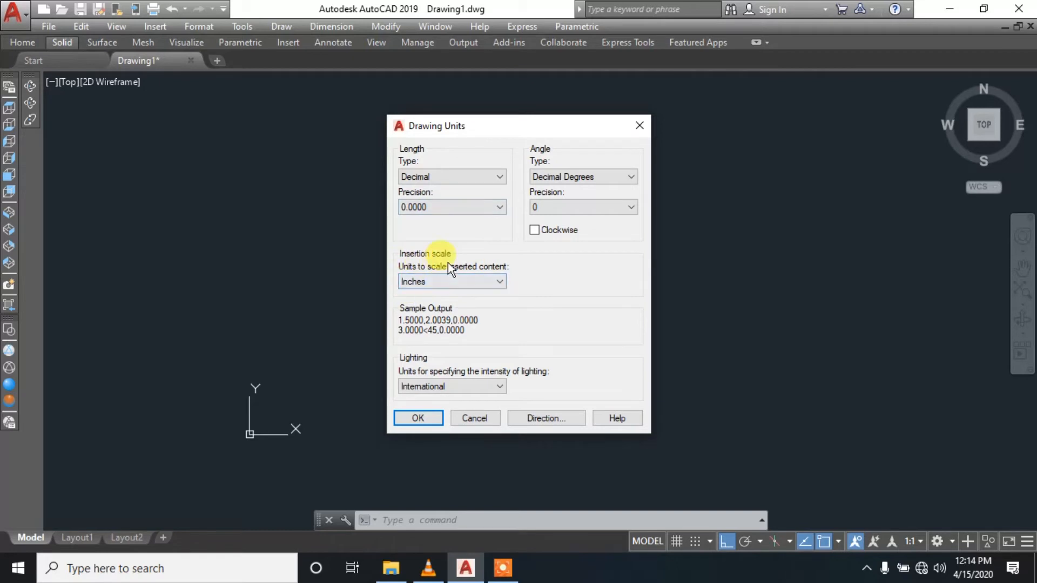
click(488, 283)
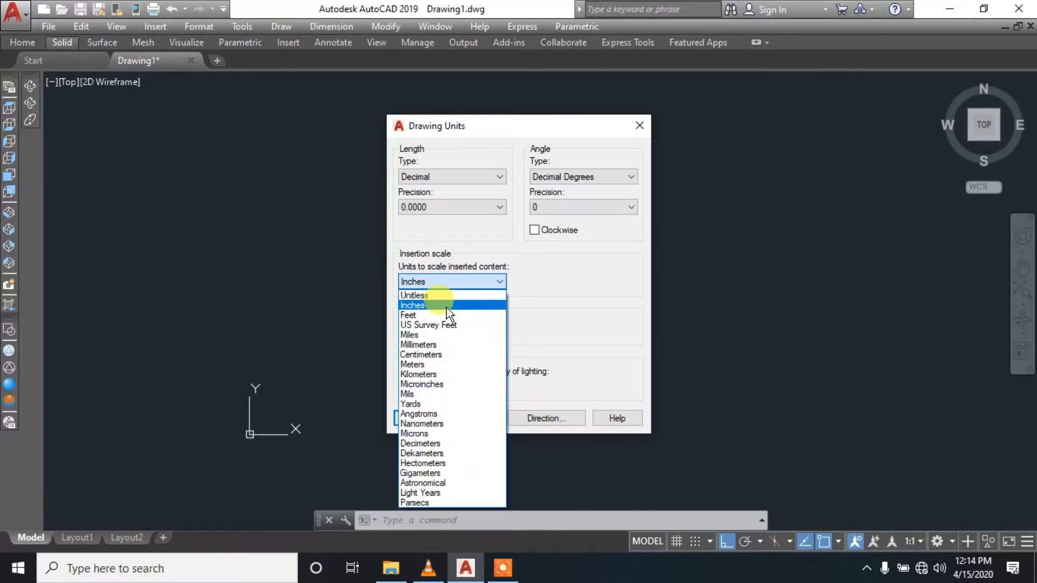
click(445, 346)
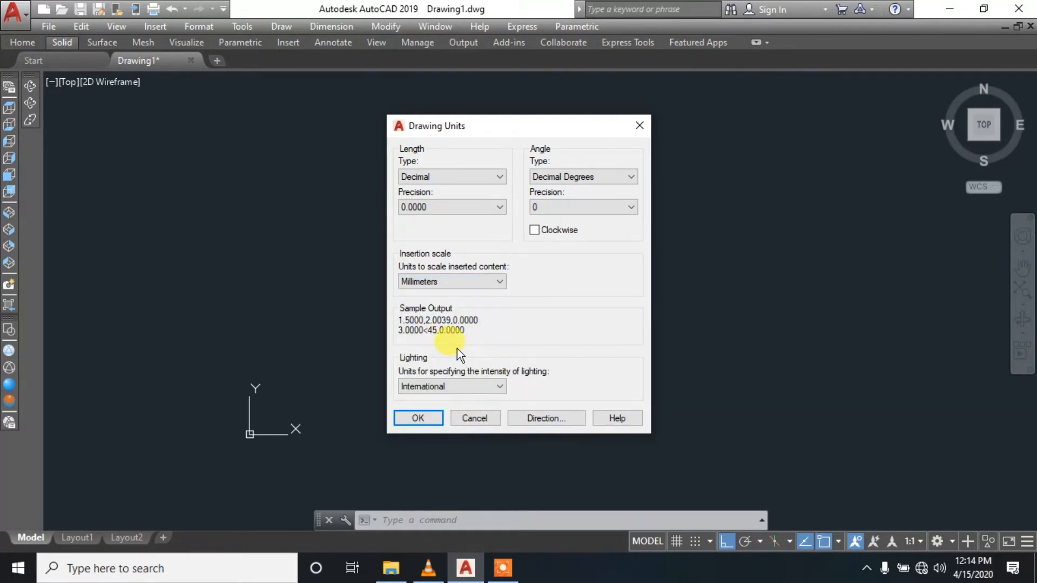
- Keep International lighting and Decimal Degrees angles with 0 precision, leave Clockwise off, and apply the drawing units settings
click(497, 388)
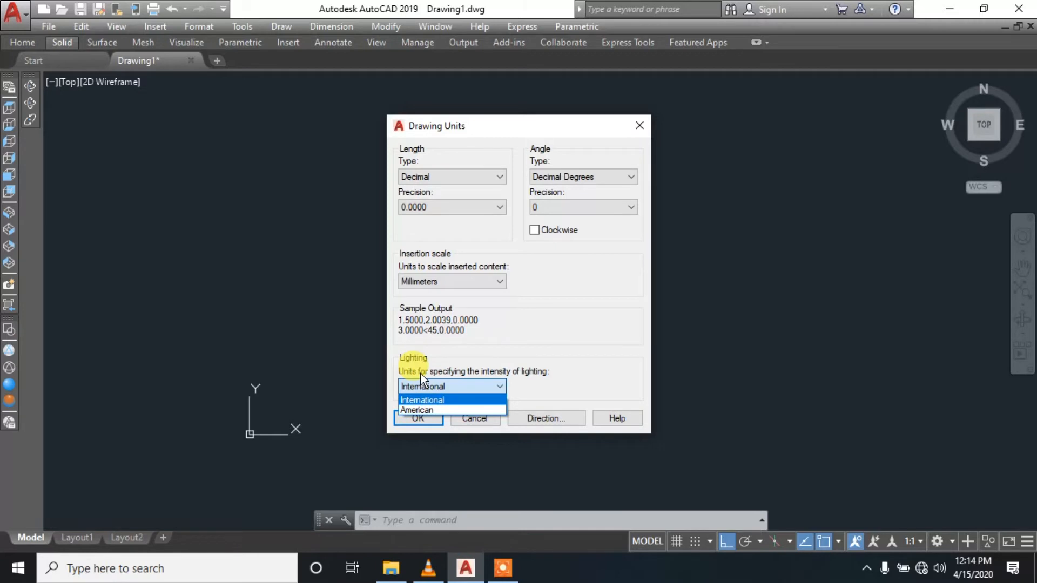
click(500, 391)
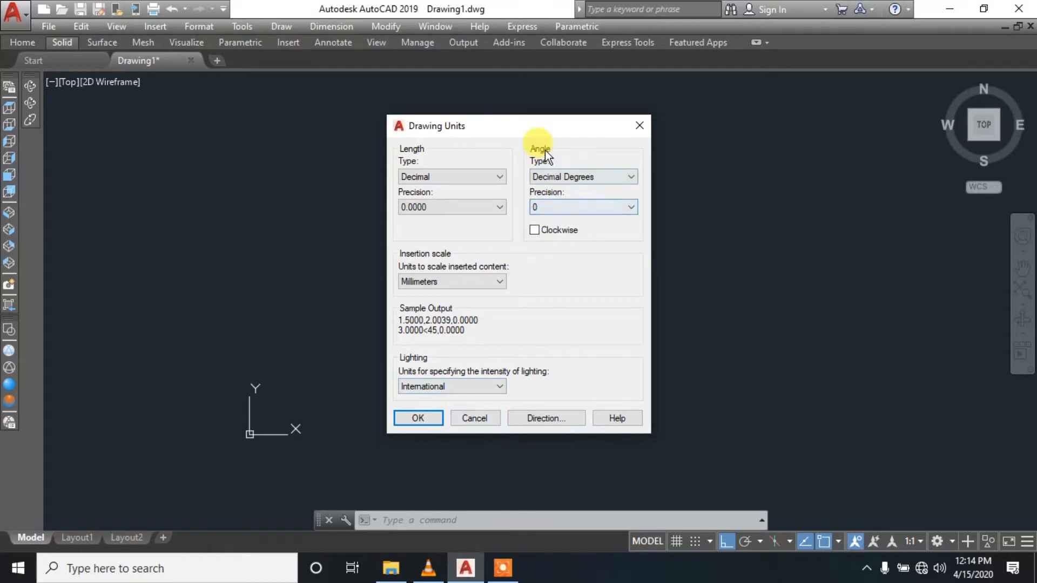
click(615, 179)
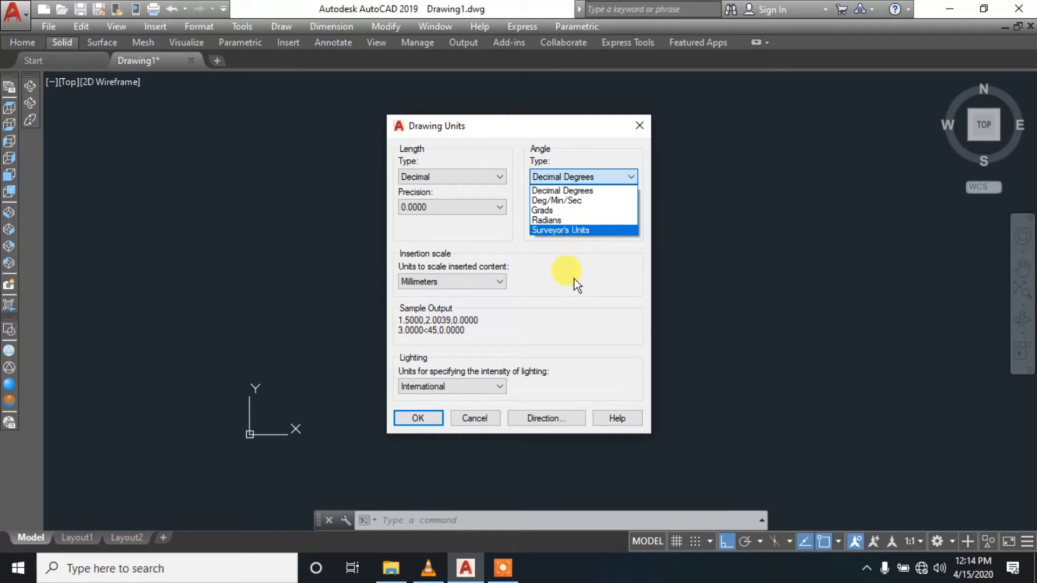
click(595, 187)
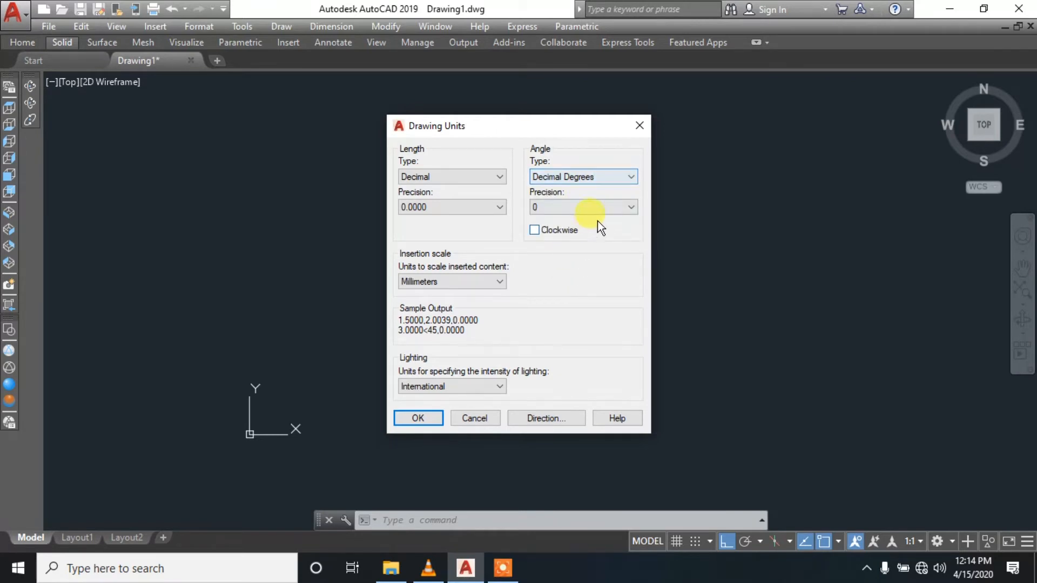
click(611, 209)
click(610, 210)
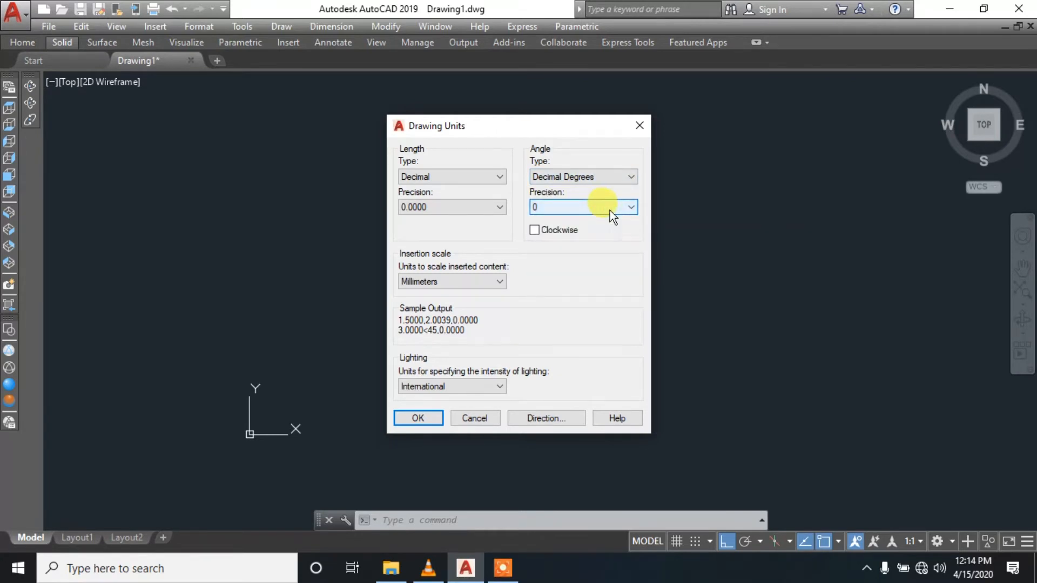
click(537, 233)
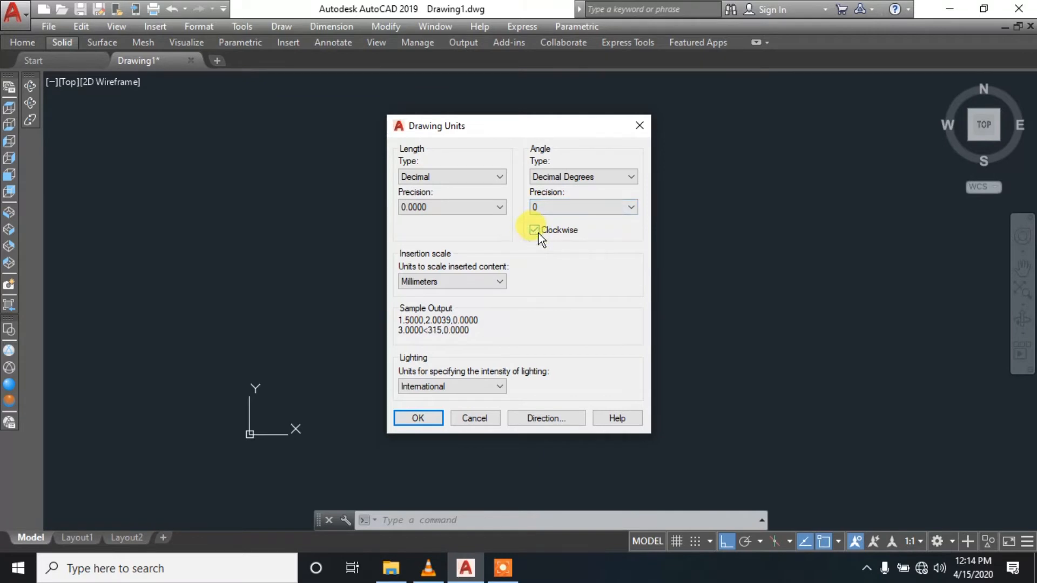
click(539, 233)
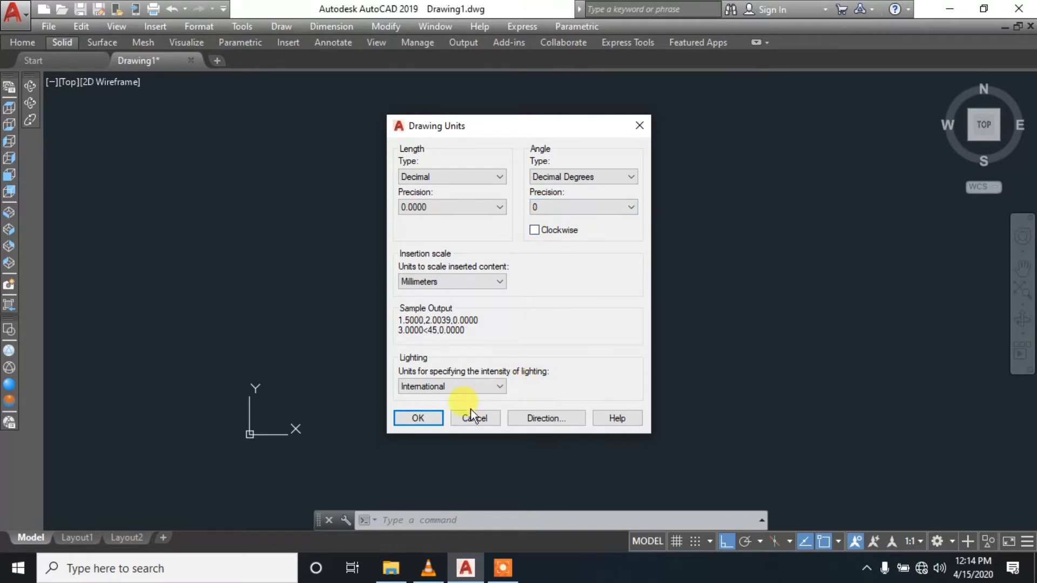
click(436, 417)
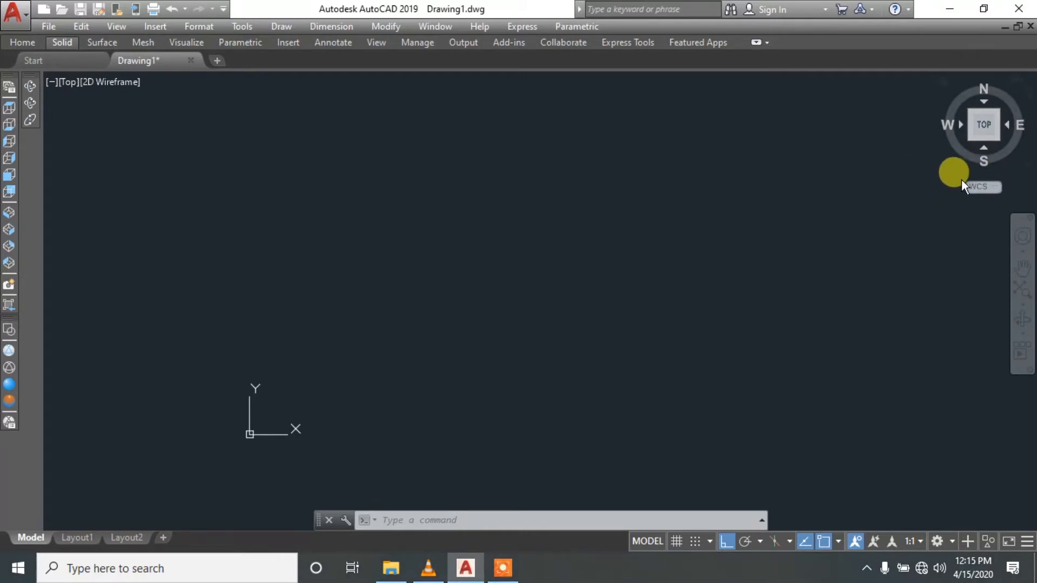
- Turn the view cube through several faces including Bottom and roll it until the Front view is upright
click(1007, 125)
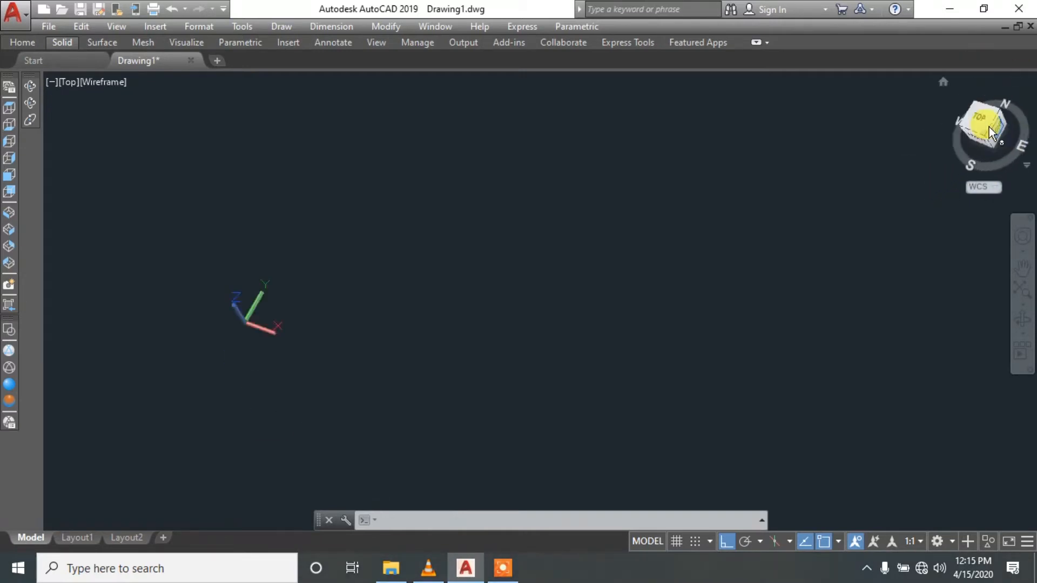
click(961, 125)
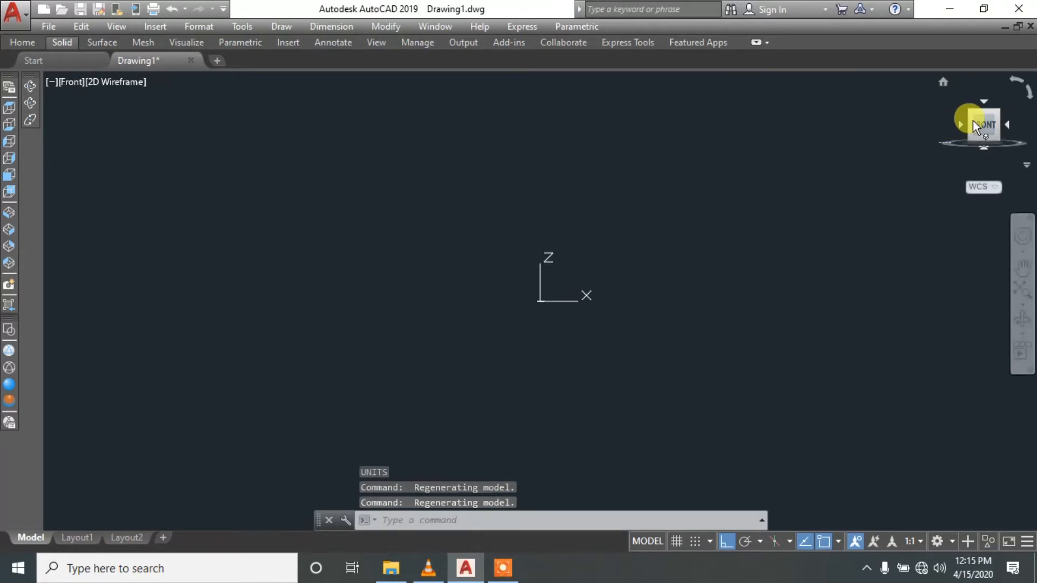
click(984, 100)
click(984, 153)
click(983, 148)
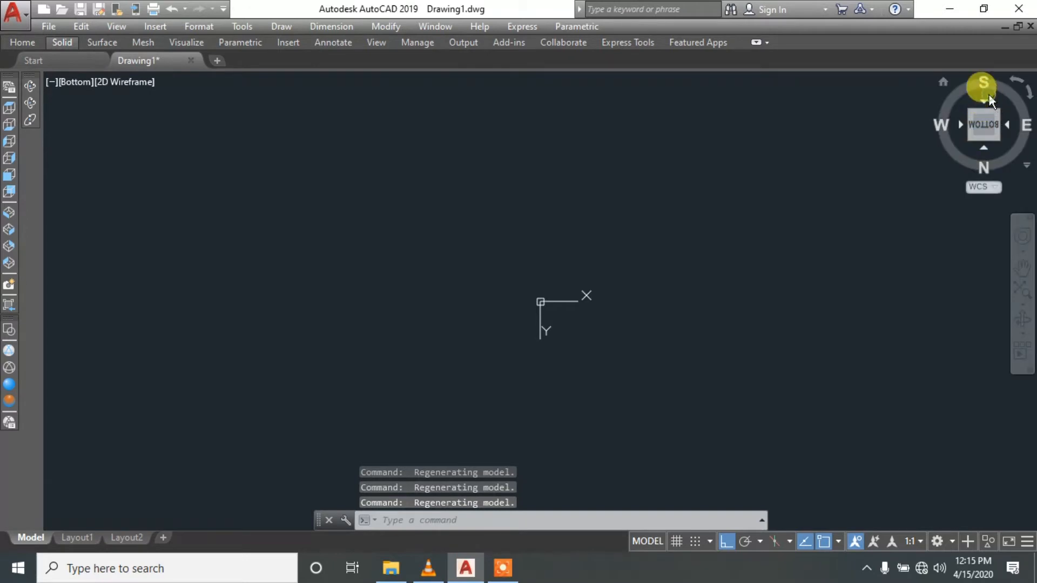
click(986, 99)
click(1025, 100)
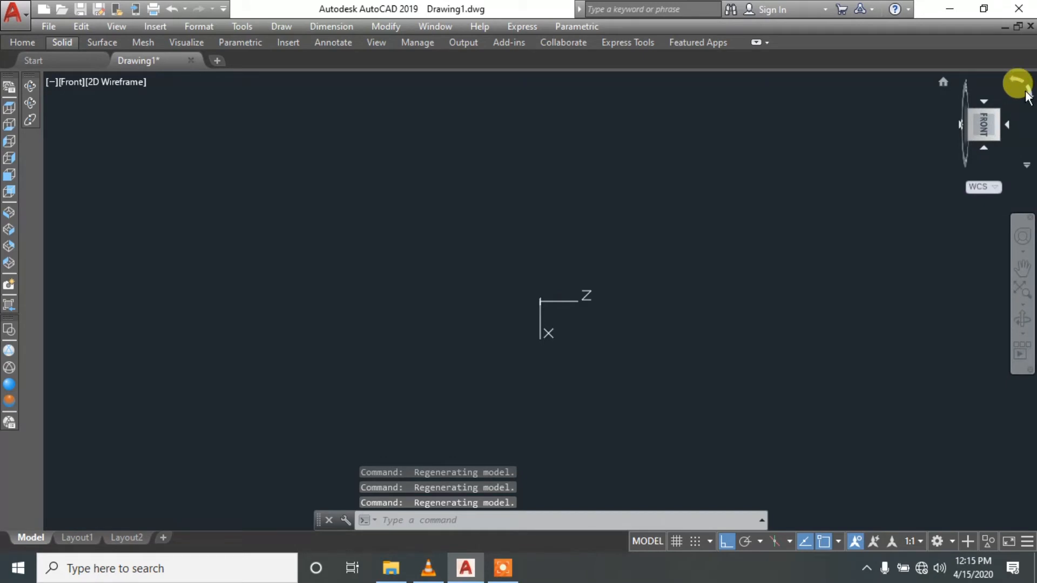
click(1026, 96)
click(1026, 101)
click(1025, 99)
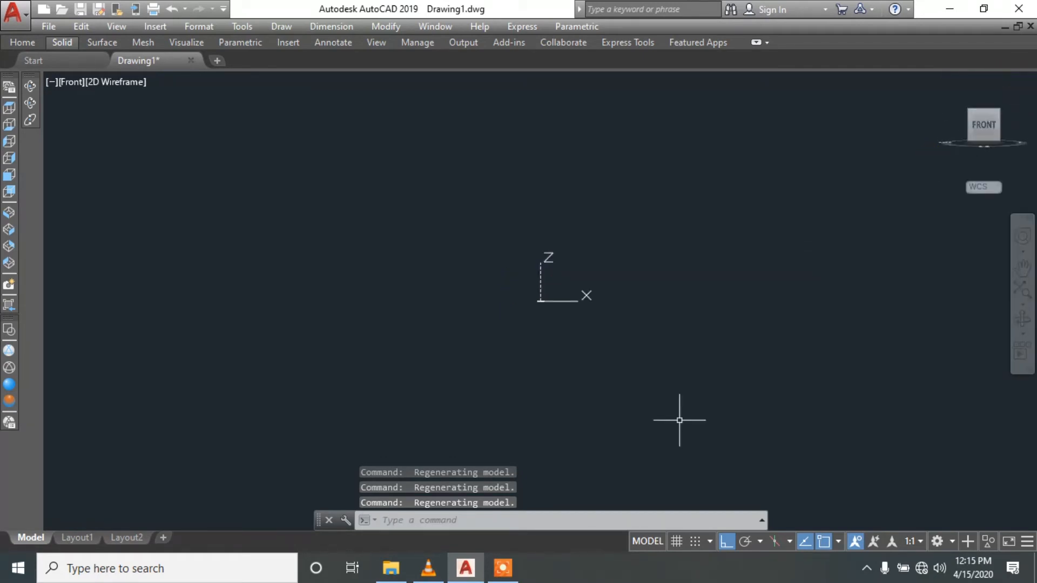
key(Escape)
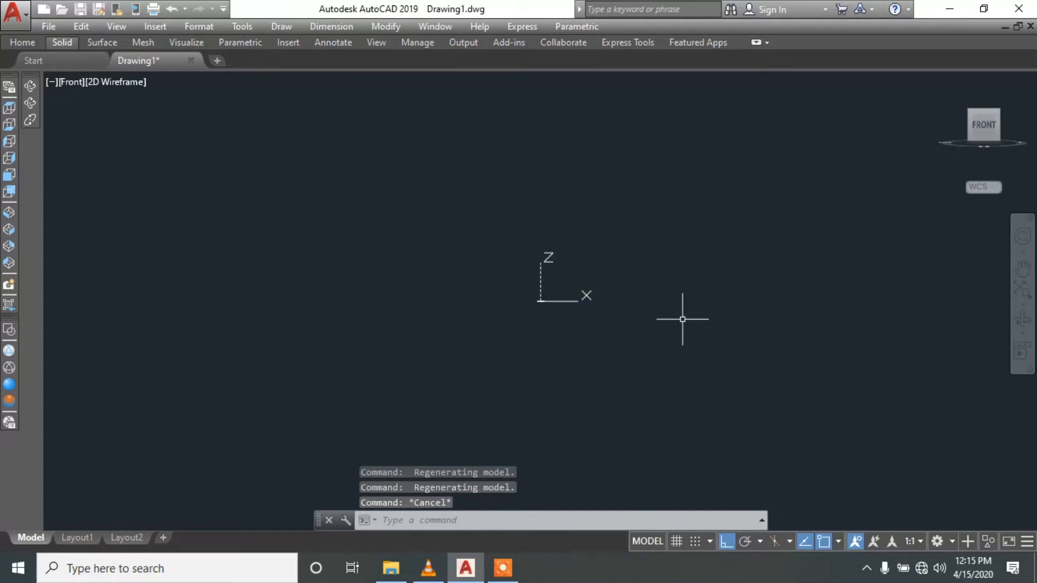
click(644, 240)
click(492, 337)
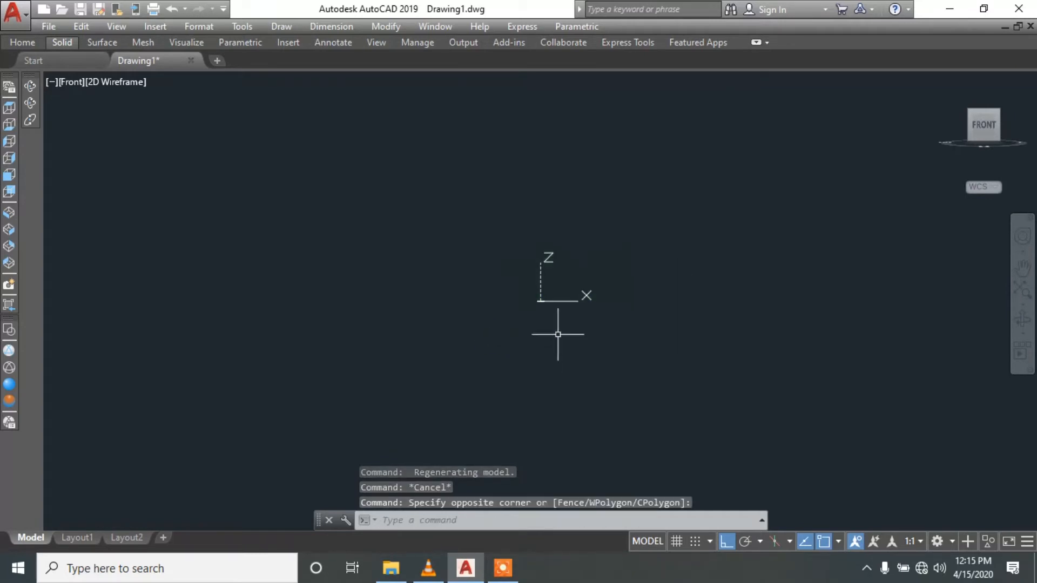
key(Escape)
key(Escape)
click(444, 191)
click(668, 204)
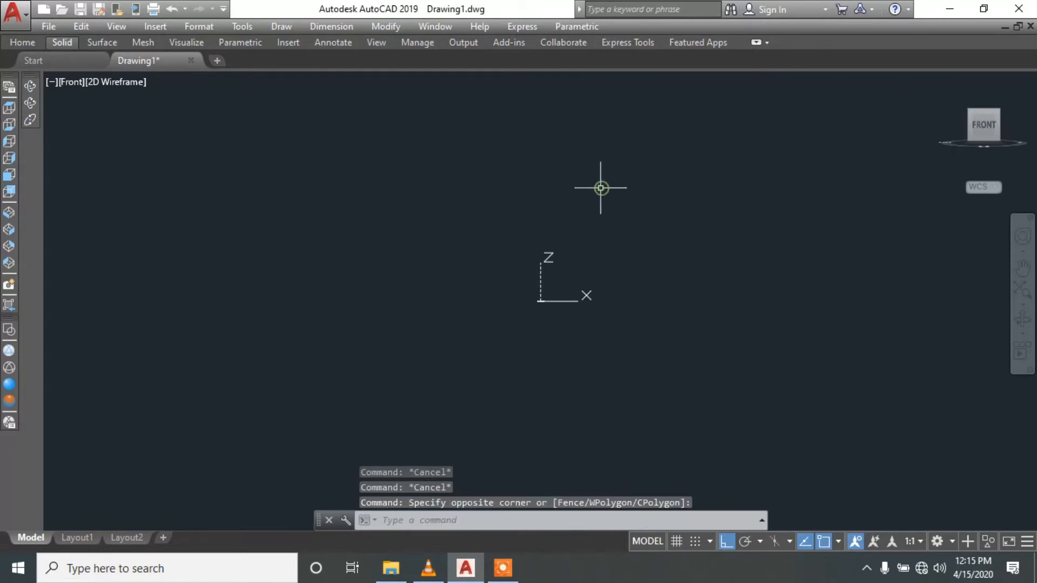
- Draw a horizontal line about 1.5 units long above the origin, add overlapping horizontal segments, and end the Line command
text(l)
key(Return)
click(399, 170)
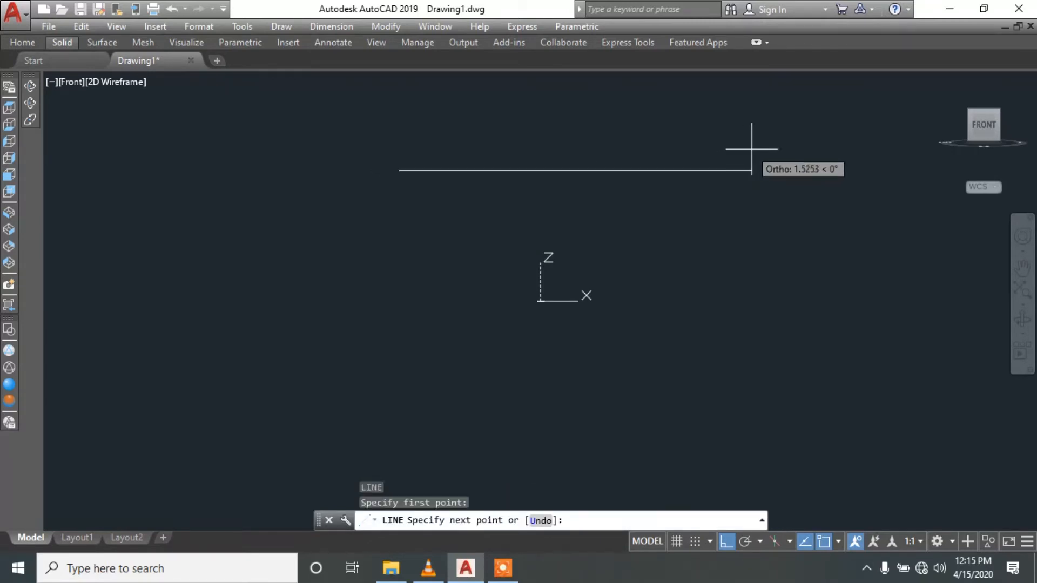
click(762, 162)
click(763, 227)
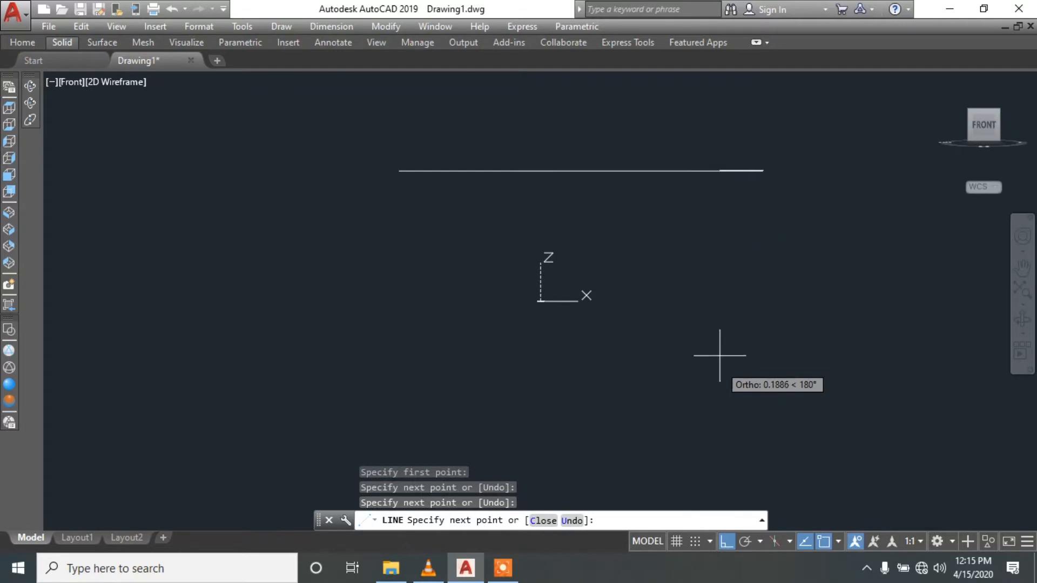
click(721, 350)
key(Escape)
- Apply the preset Front view and delete the long horizontal line
click(10, 211)
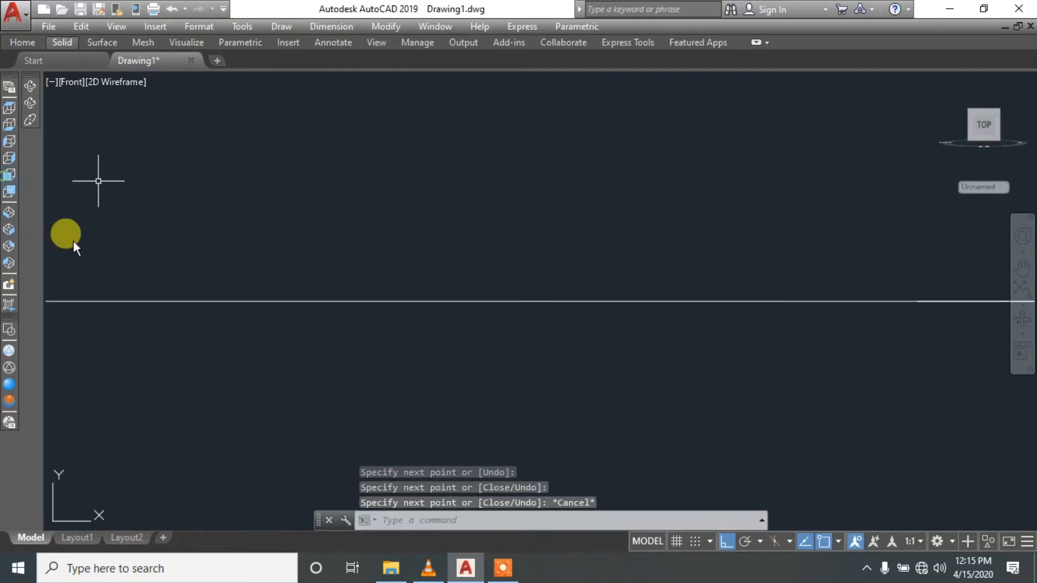
click(430, 243)
key(Delete)
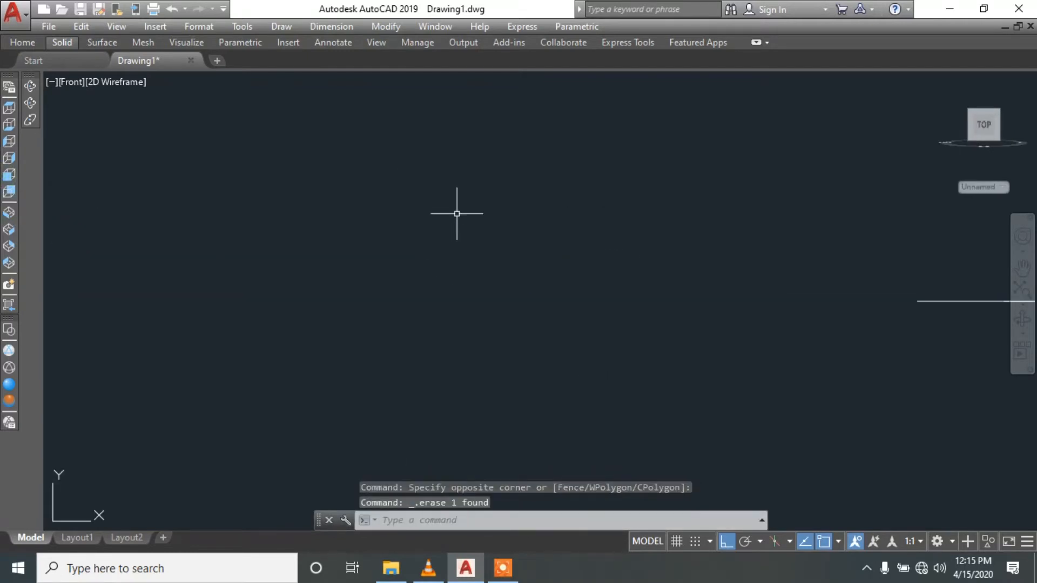
key(Escape)
- Draw a connected Ortho line chain forming the top edge, right side and bottom edge of an open figure
text(l)
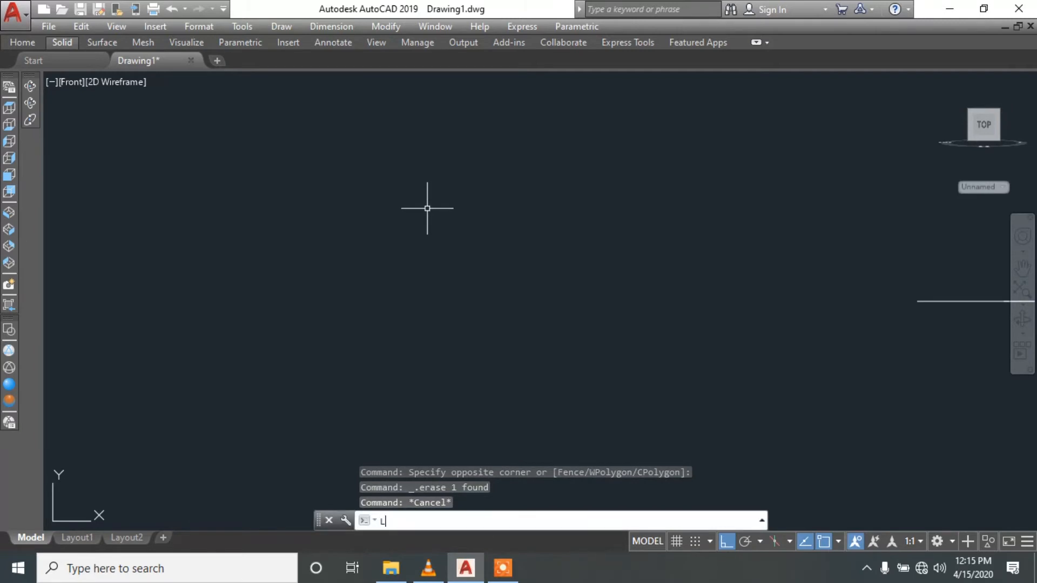
key(Return)
click(420, 230)
click(628, 229)
click(628, 429)
scroll(600, 372, down, 5)
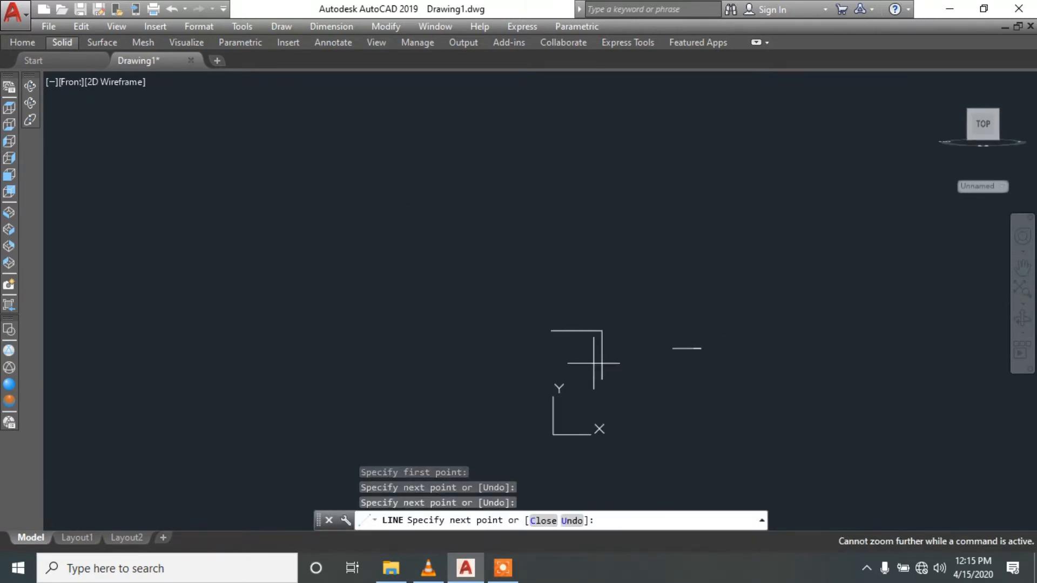
scroll(577, 398, up, 3)
click(580, 398)
click(421, 373)
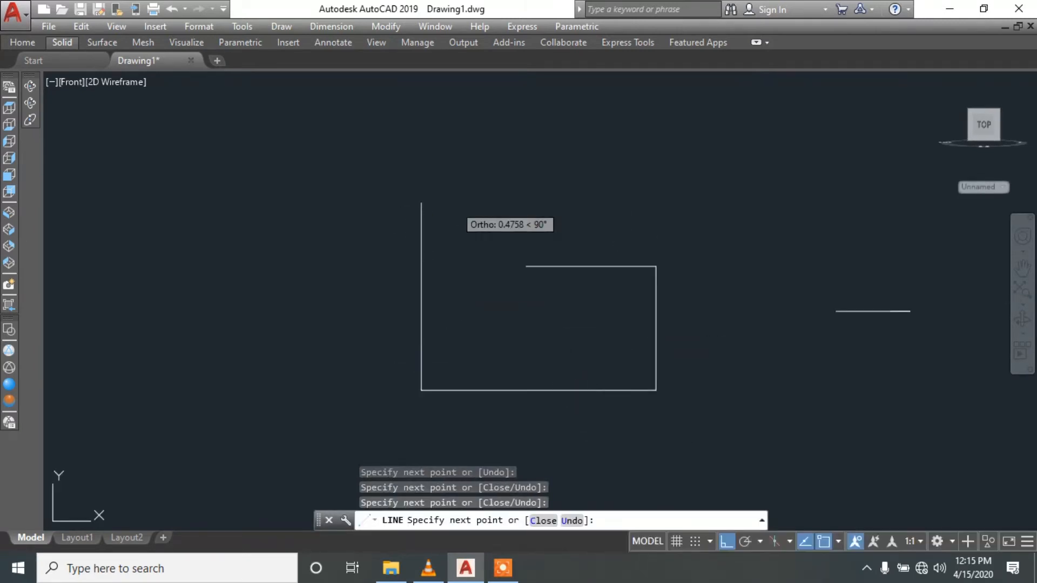
- Continue the chain with a left vertical, a diagonal to the top edge, and inner vertical and horizontal segments, then end the Line command
click(421, 204)
click(541, 265)
click(541, 362)
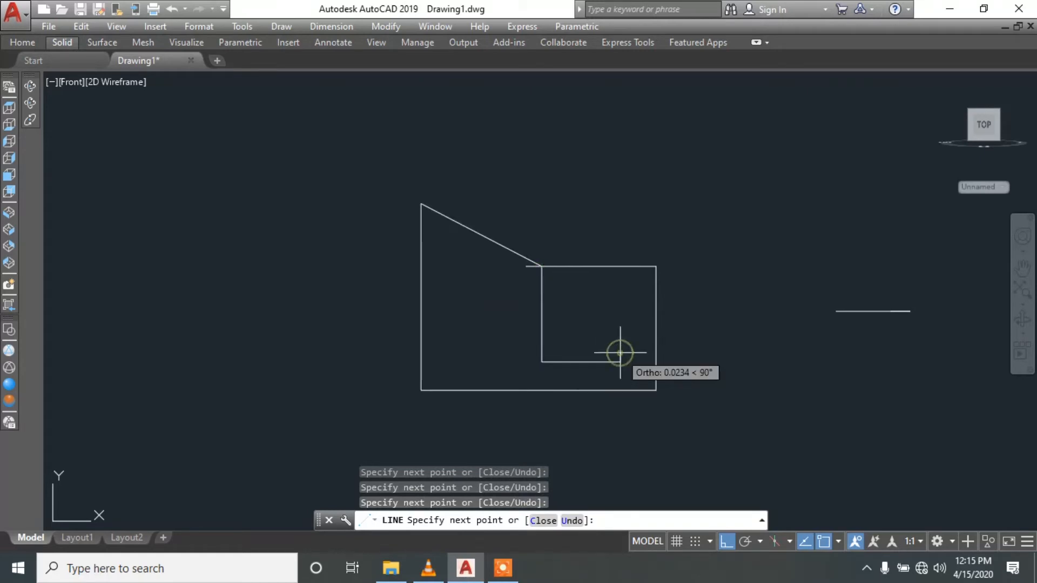
right_click(621, 361)
click(668, 364)
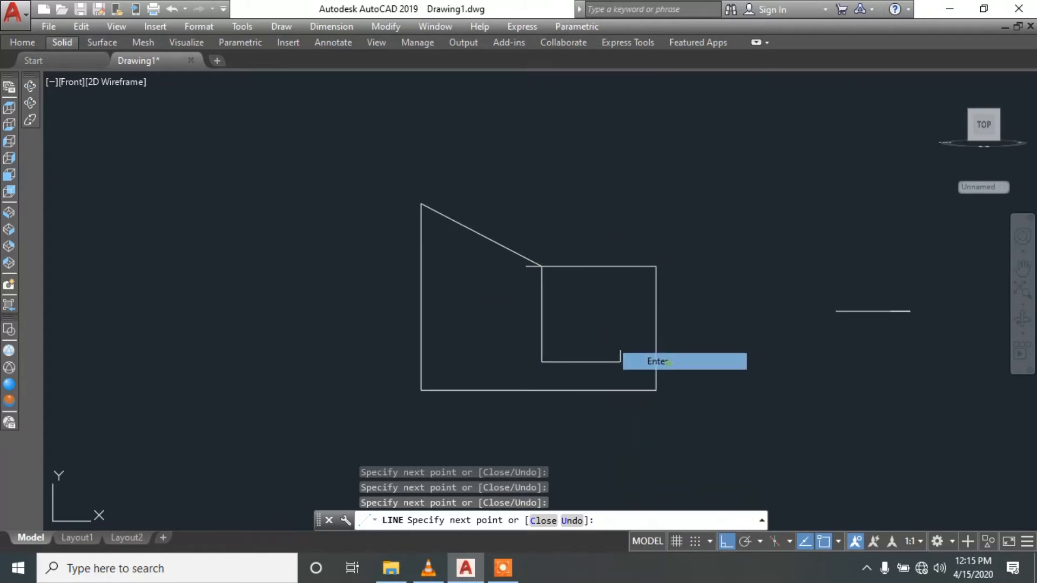
- Zoom in and out around the line figure to examine how it sits relative to the UCS icon
scroll(572, 233, down, 2)
scroll(590, 204, down, 2)
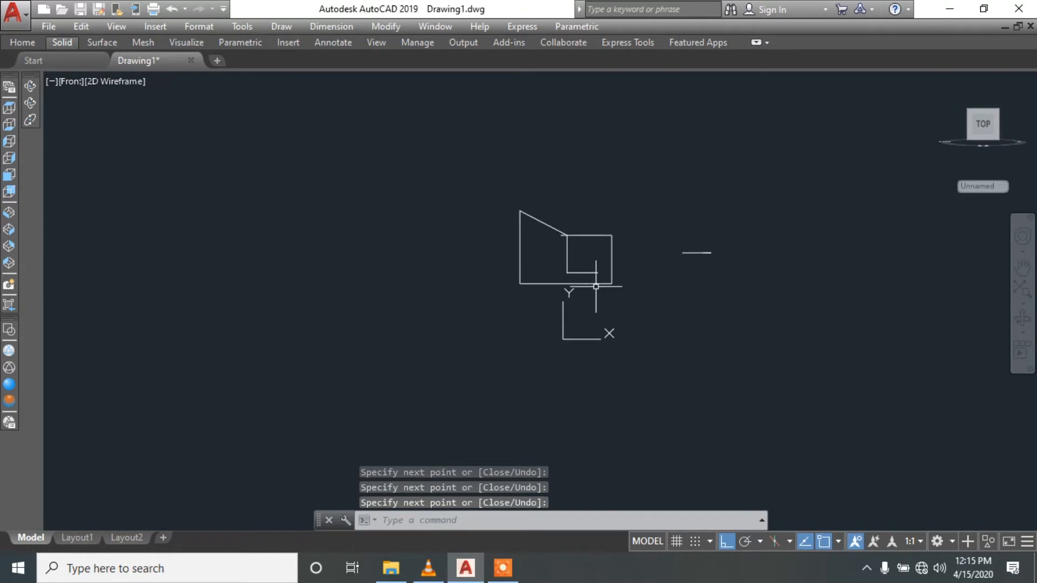
scroll(599, 287, up, 2)
scroll(561, 281, down, 4)
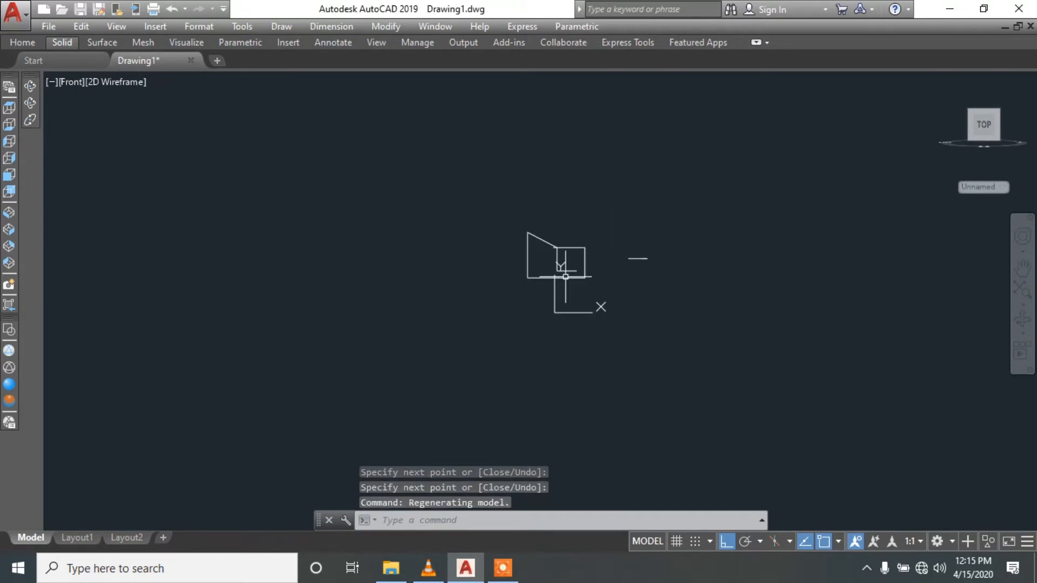
scroll(562, 282, up, 6)
scroll(574, 324, down, 3)
scroll(557, 291, up, 2)
scroll(579, 314, up, 2)
scroll(556, 372, down, 2)
mouse_move(616, 321)
mouse_down()
mouse_move(482, 422)
mouse_move(533, 380)
mouse_up()
click(534, 379)
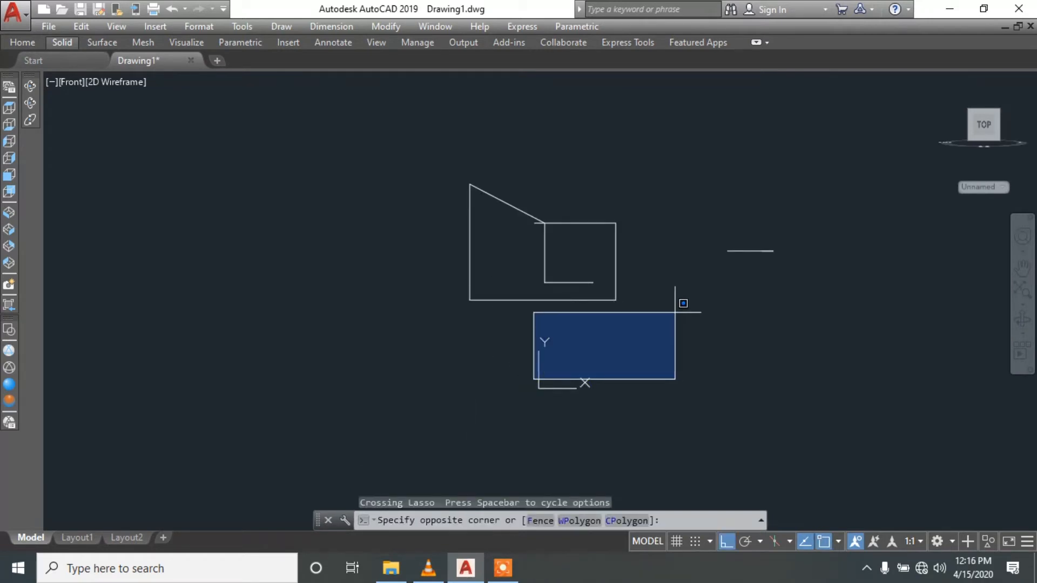
click(675, 313)
click(655, 313)
click(508, 423)
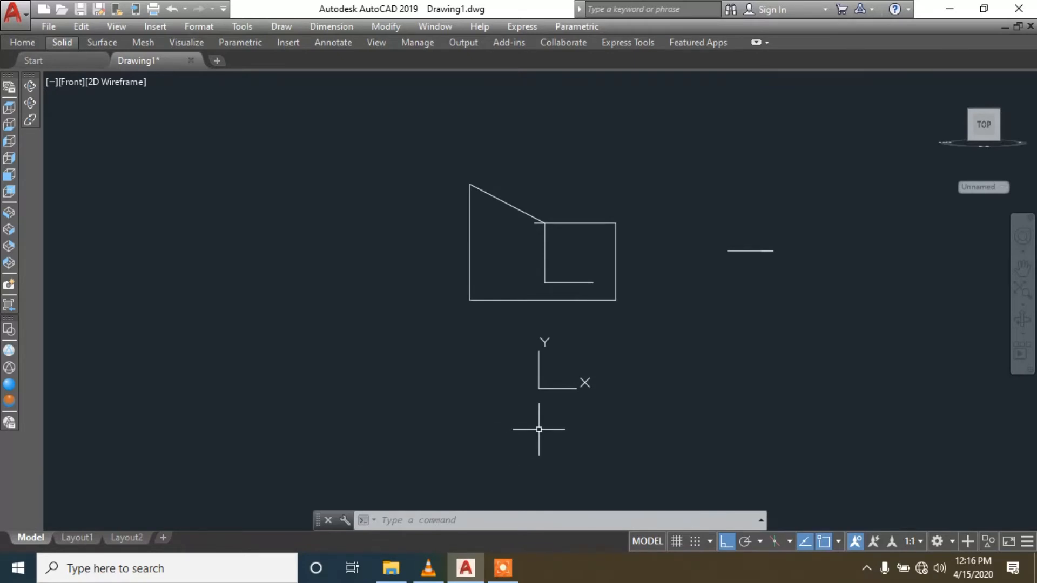
- Move the UCS origin to a point far below and to the left of the line figure
text(ucs)
key(Return)
text(m)
key(Return)
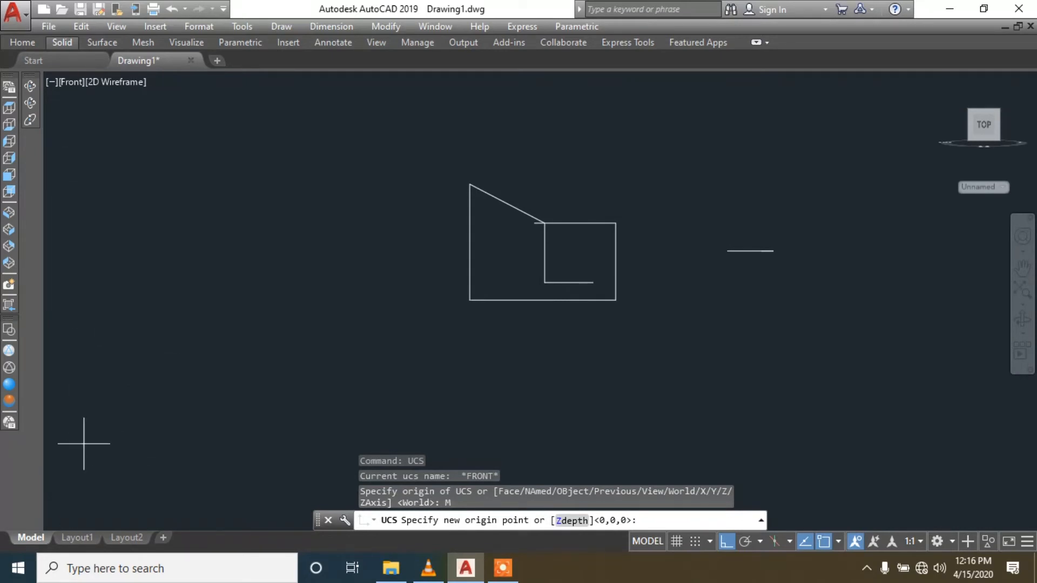
click(76, 486)
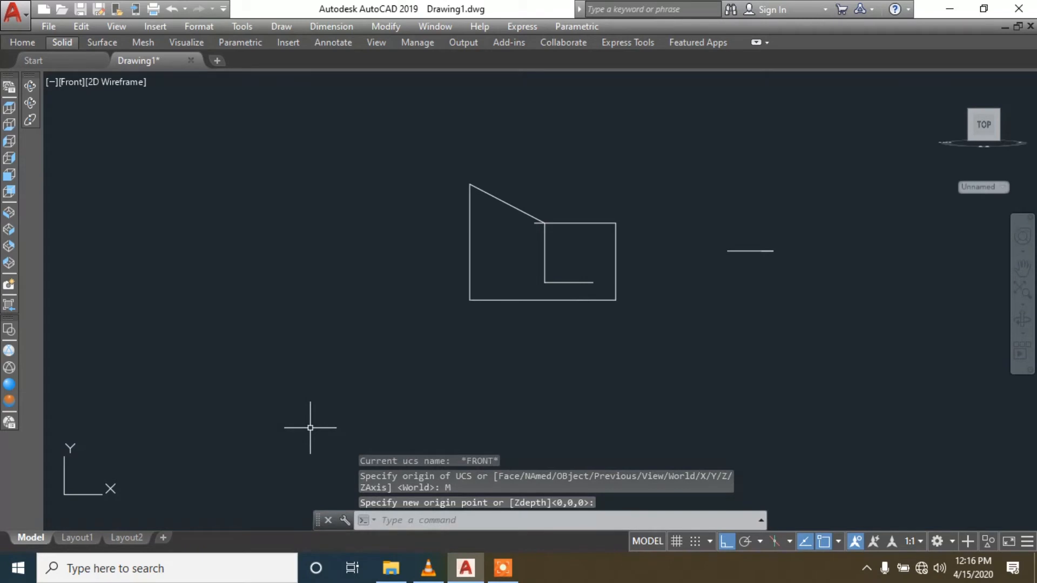
key(Escape)
- Select the line figure and the short separate line with a crossing window and delete them
click(865, 151)
click(419, 427)
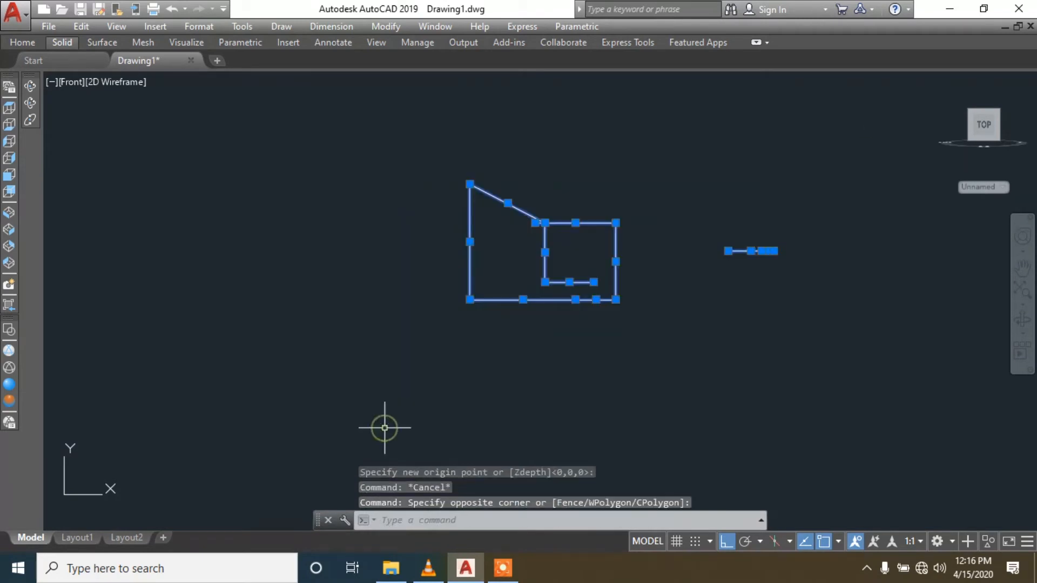
key(Delete)
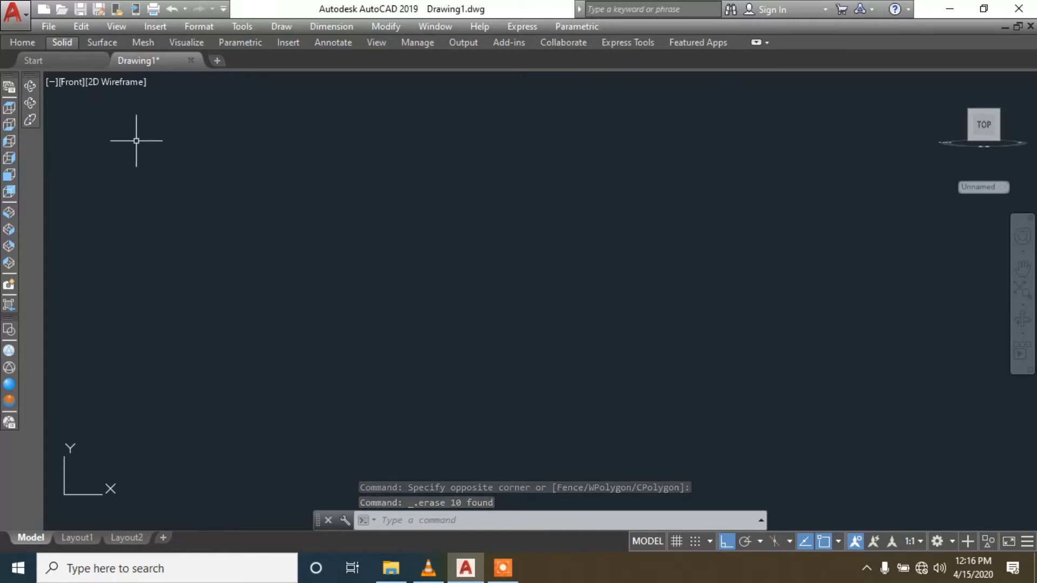
- Review the available preset orthographic and isometric views, then dismiss the list
click(77, 79)
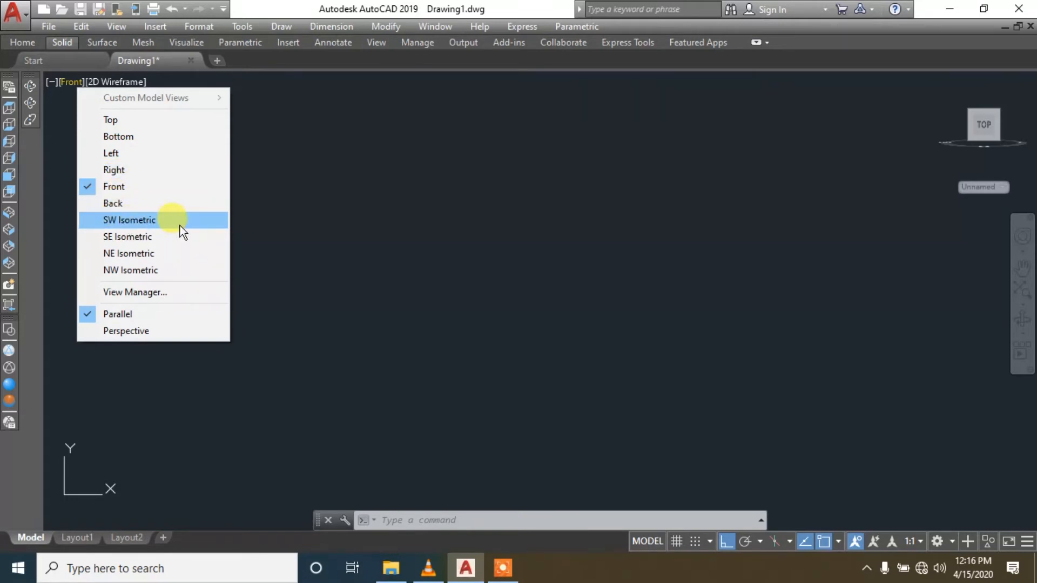
click(215, 252)
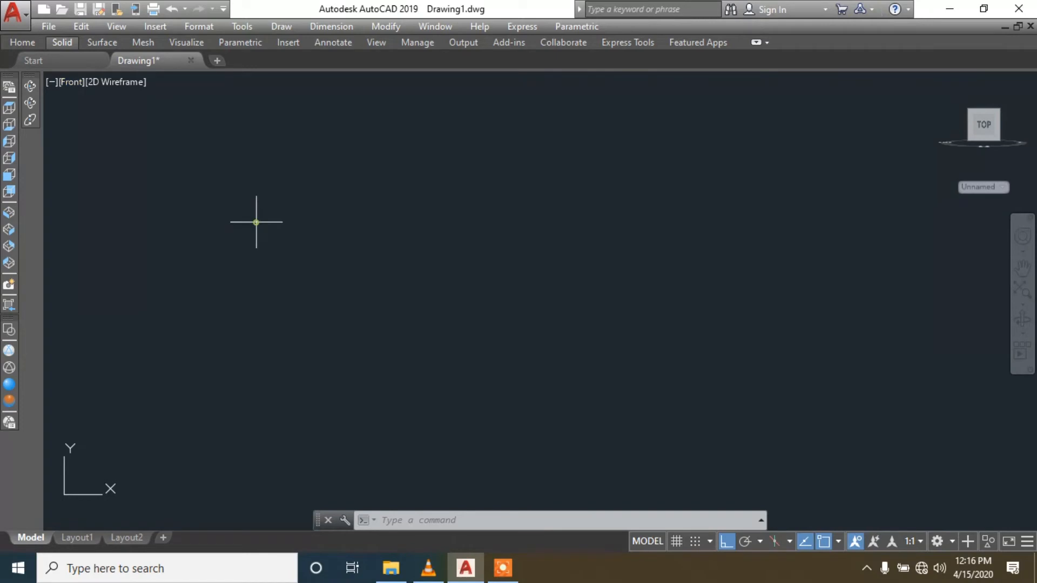
- Switch the viewport's visual style to Conceptual, to Hidden, and back to 2D Wireframe
click(256, 222)
click(135, 75)
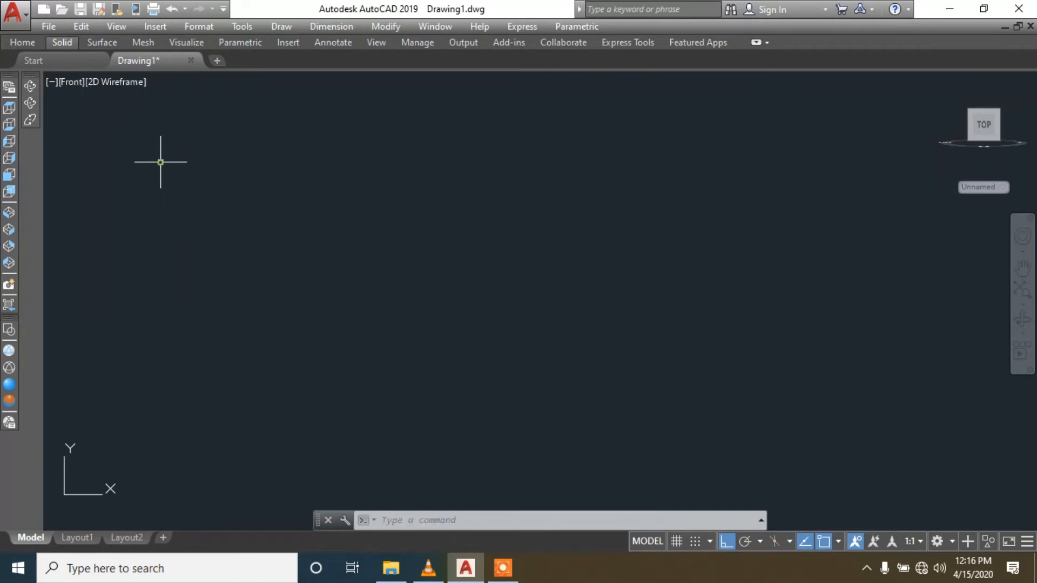
click(113, 83)
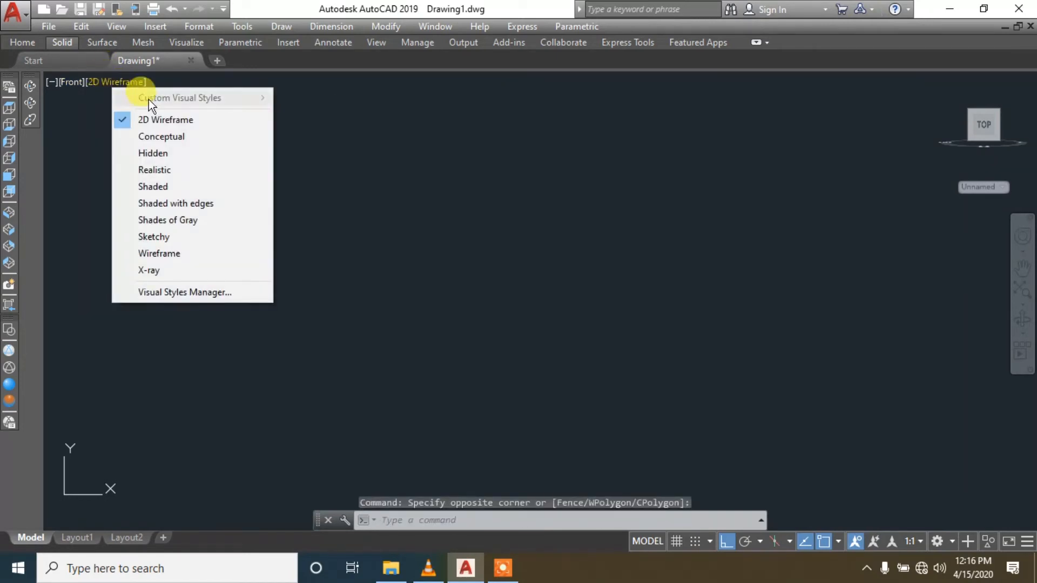
click(170, 138)
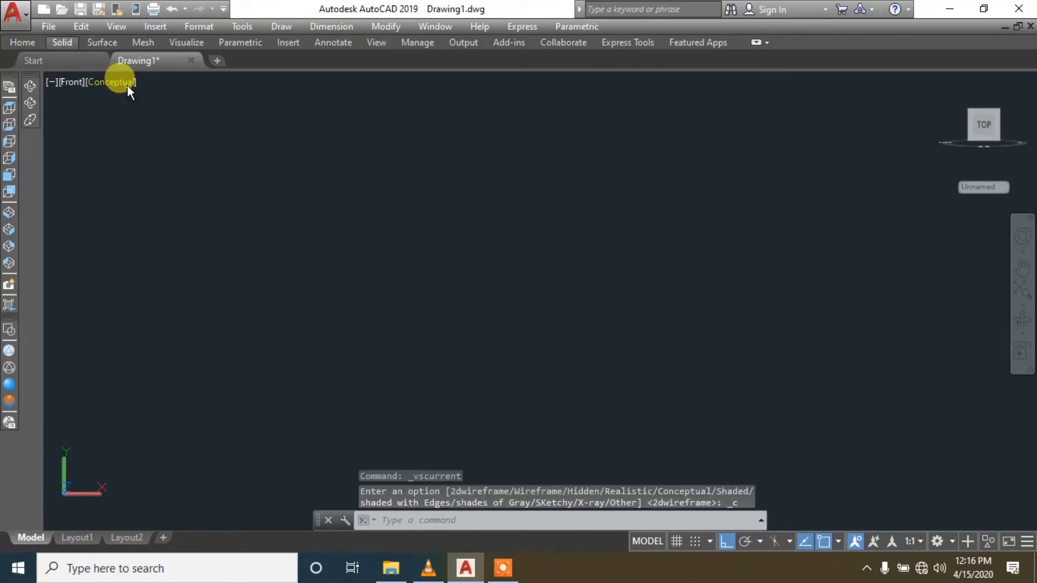
click(128, 84)
click(157, 153)
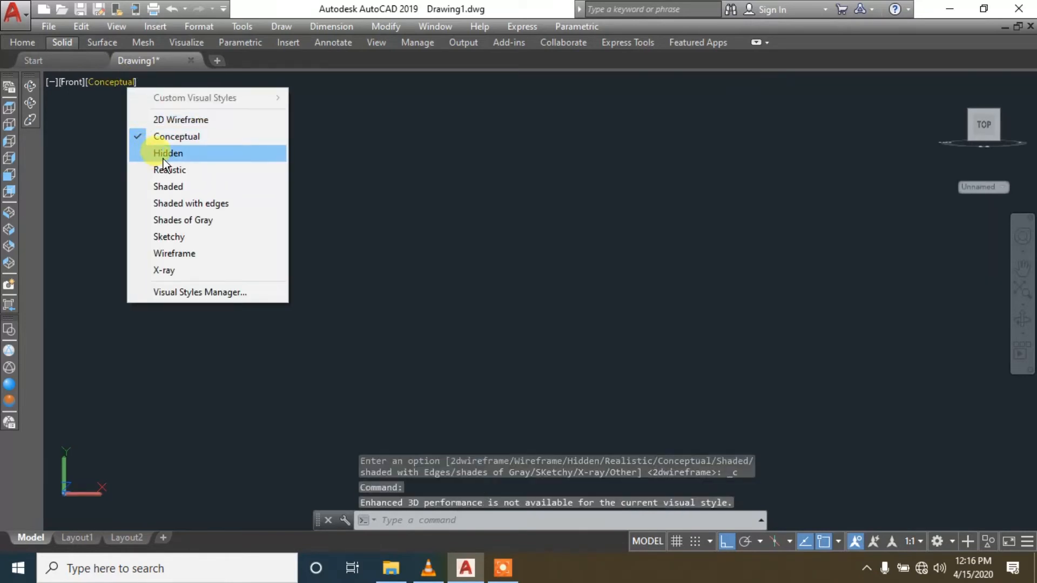
click(110, 84)
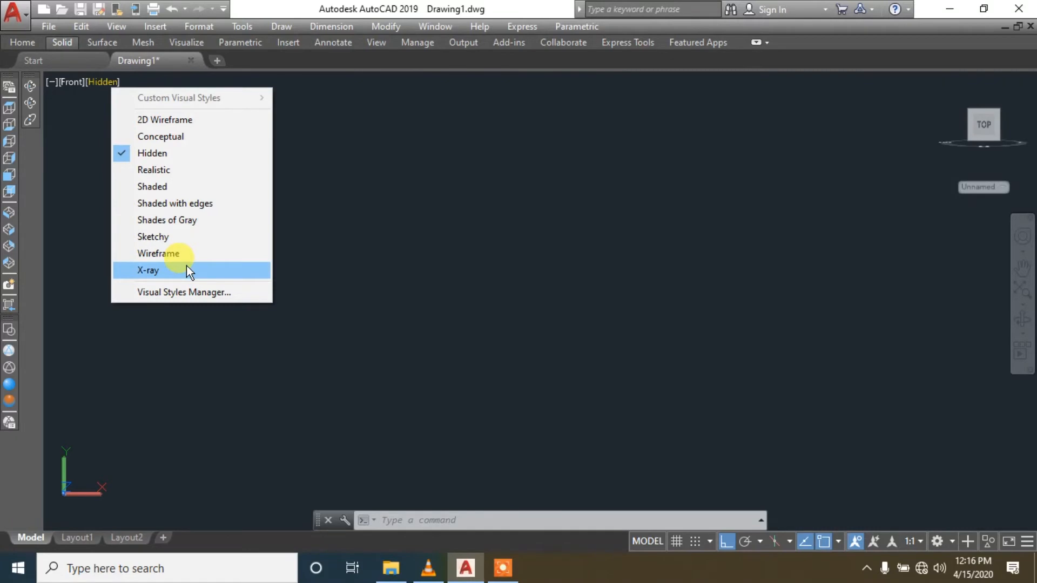
click(170, 118)
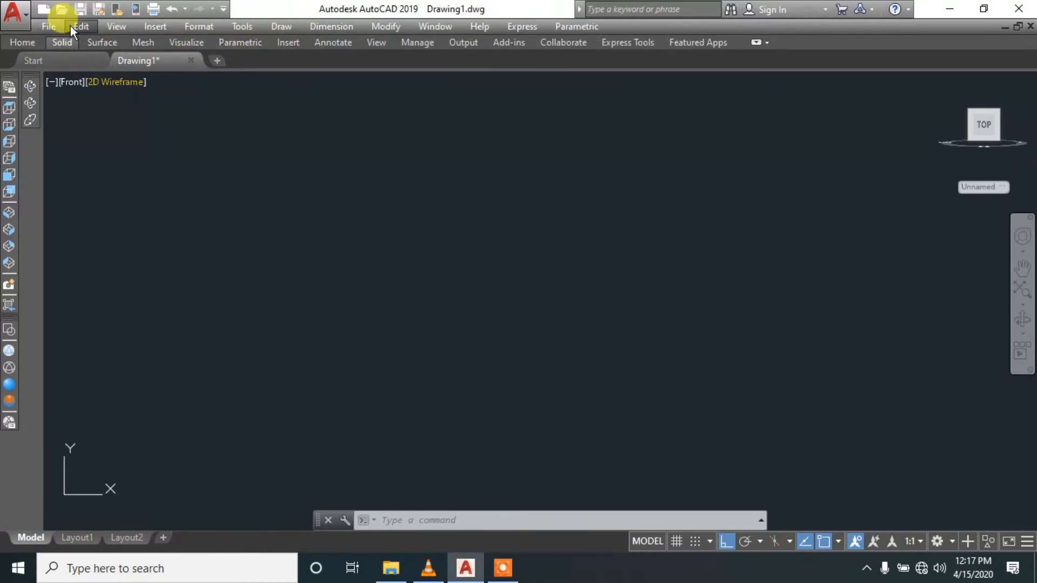
- Review the list of available AutoCAD toolbars and dismiss it without changing any
click(236, 28)
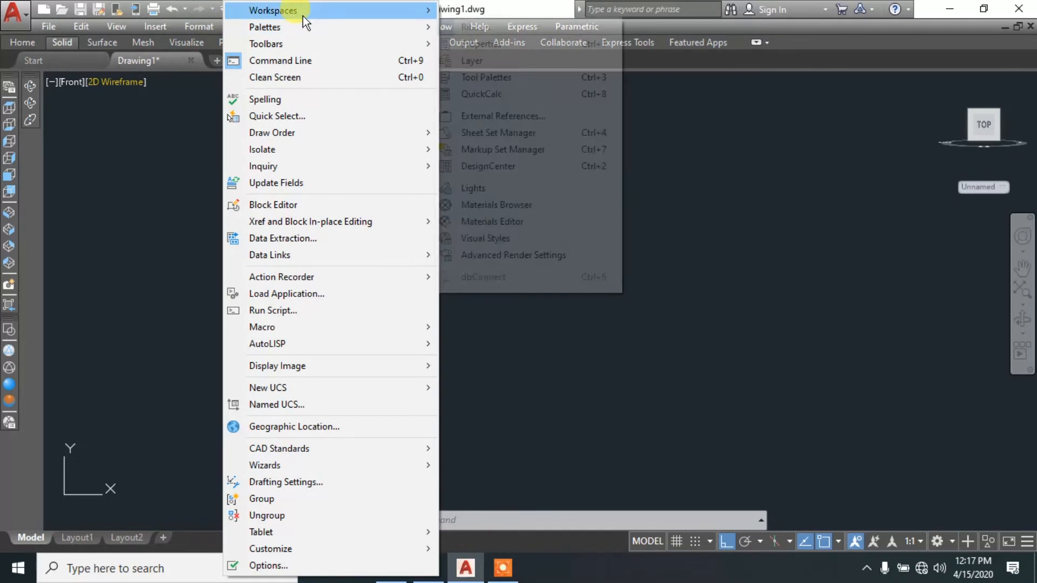
mouse_move(326, 41)
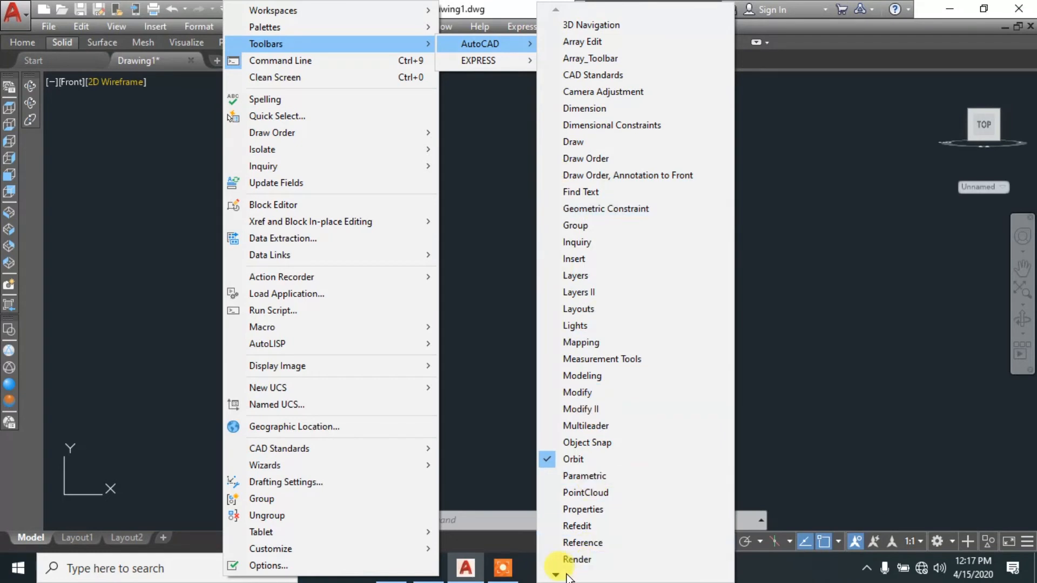
mouse_move(559, 576)
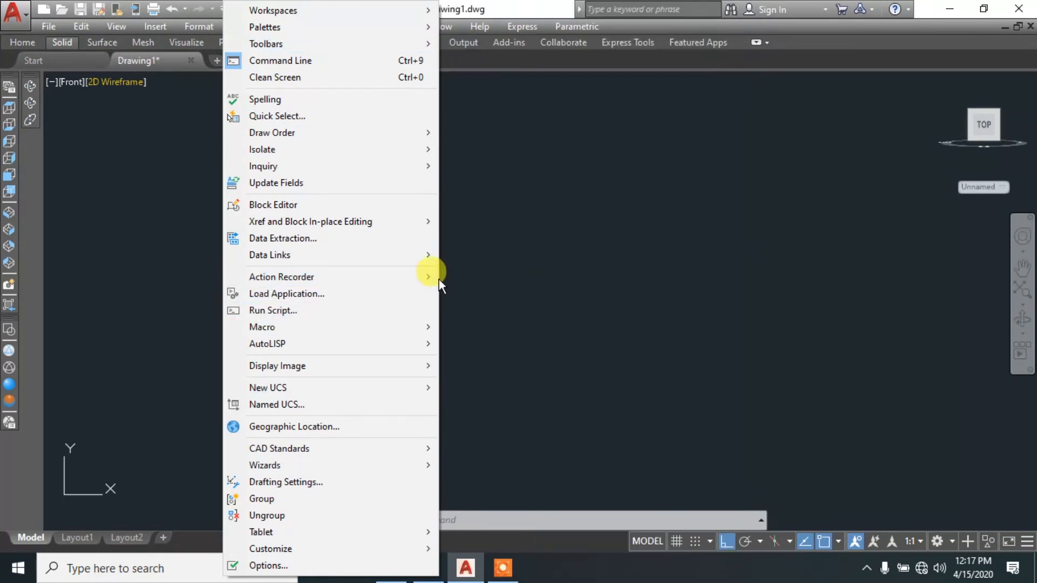
click(493, 266)
click(180, 252)
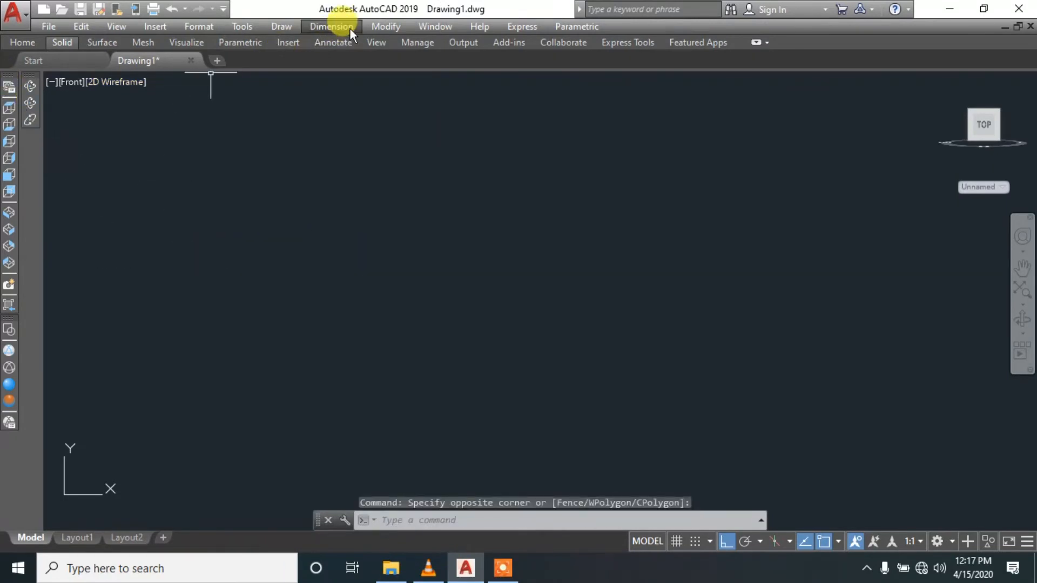
- Show the Modeling toolbar docked directly below the Orbit toolbar and hide it again
right_click(5, 81)
mouse_move(21, 574)
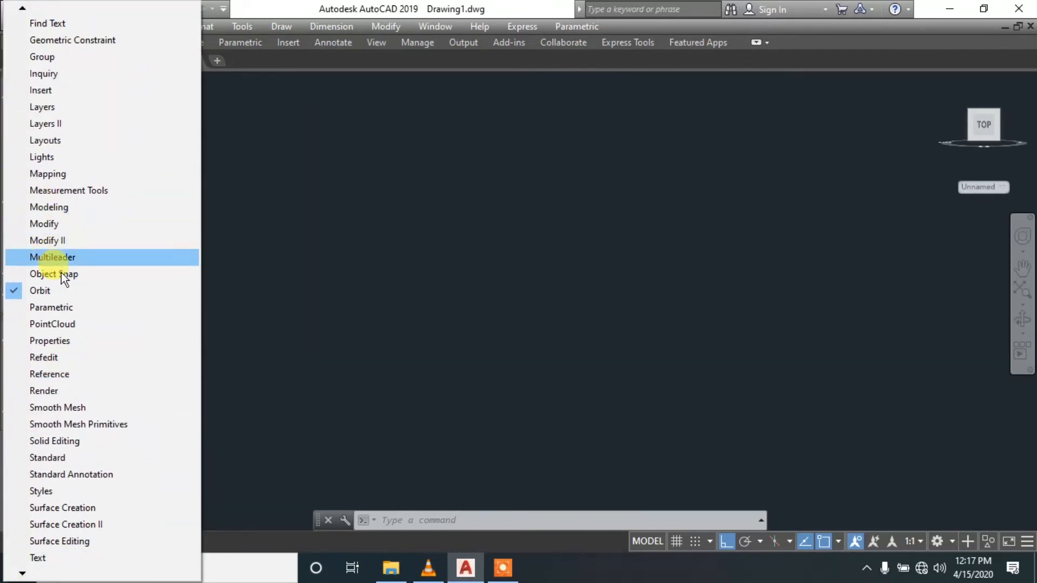
click(76, 208)
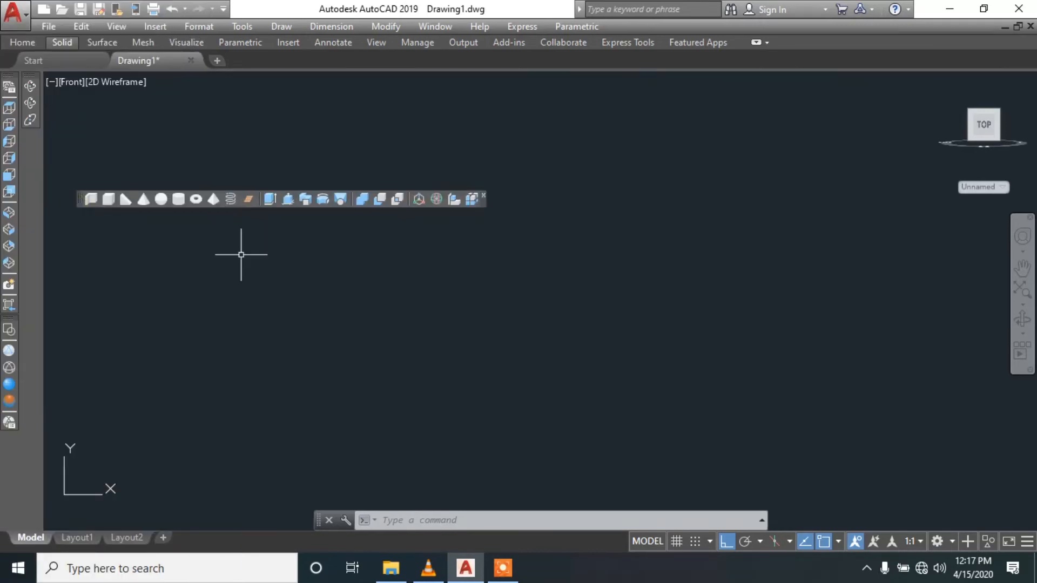
drag(80, 196, 31, 325)
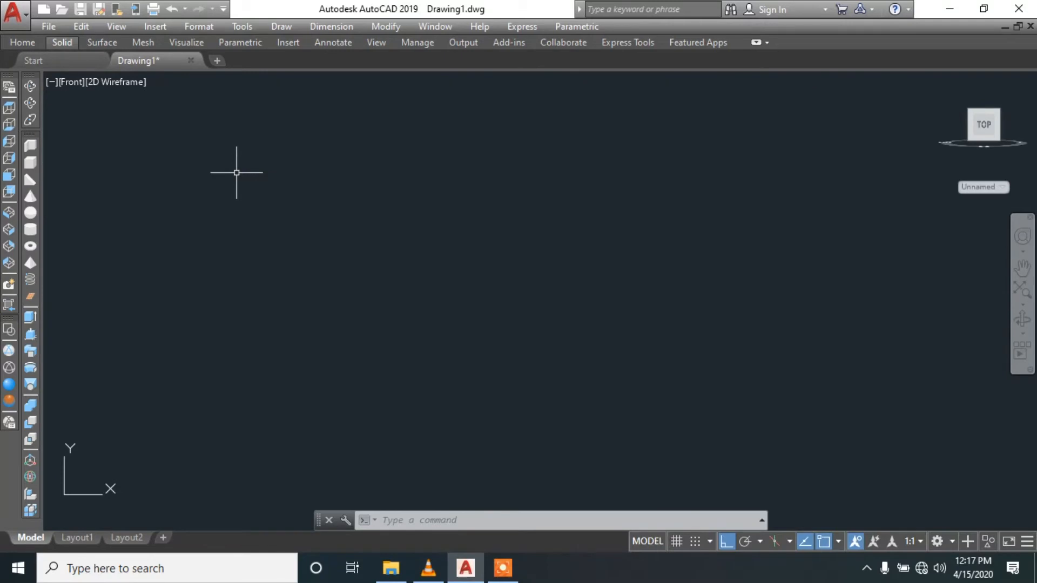
right_click(29, 134)
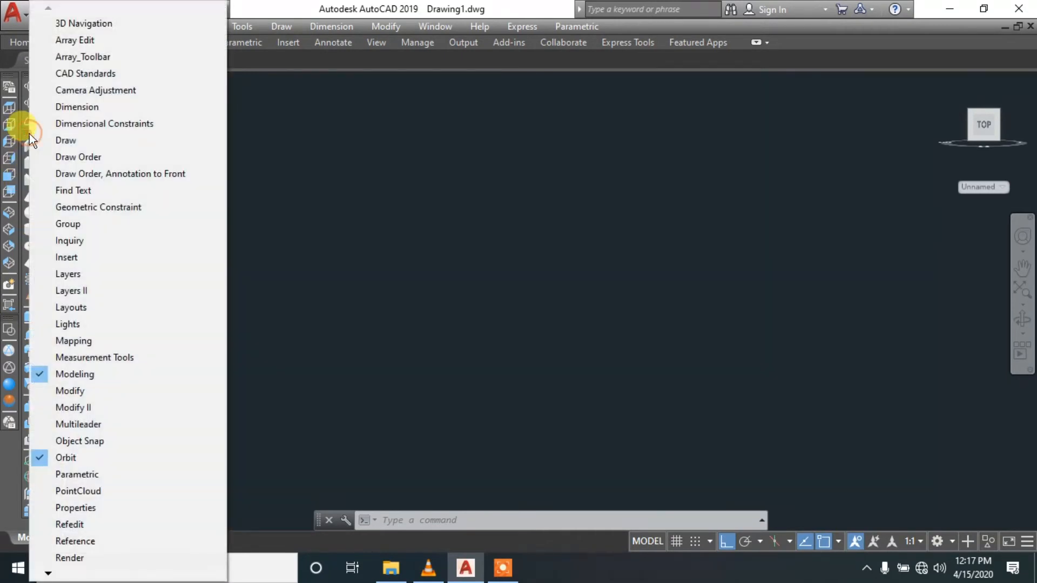
click(41, 374)
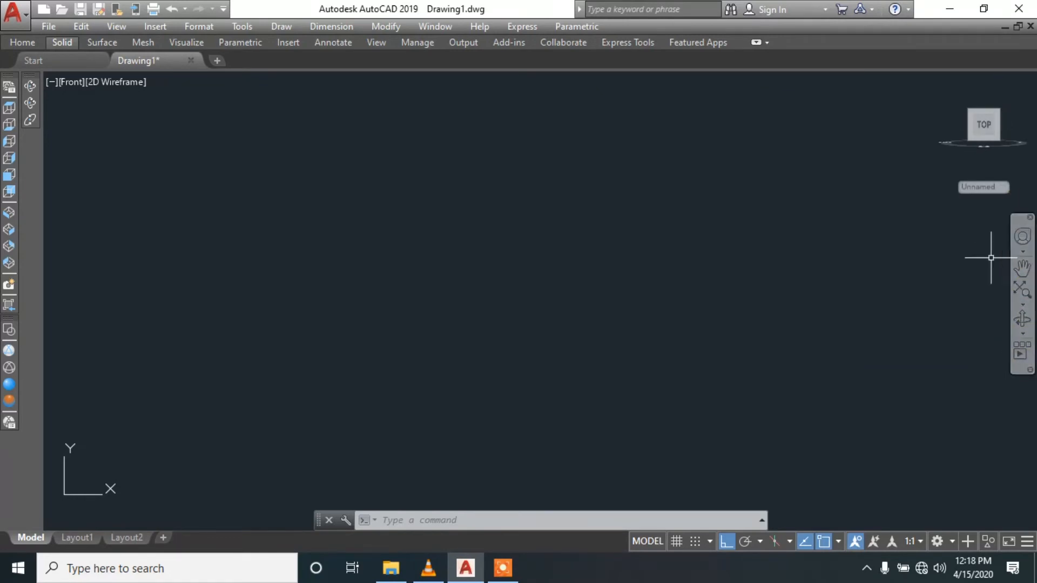
drag(473, 183, 642, 324)
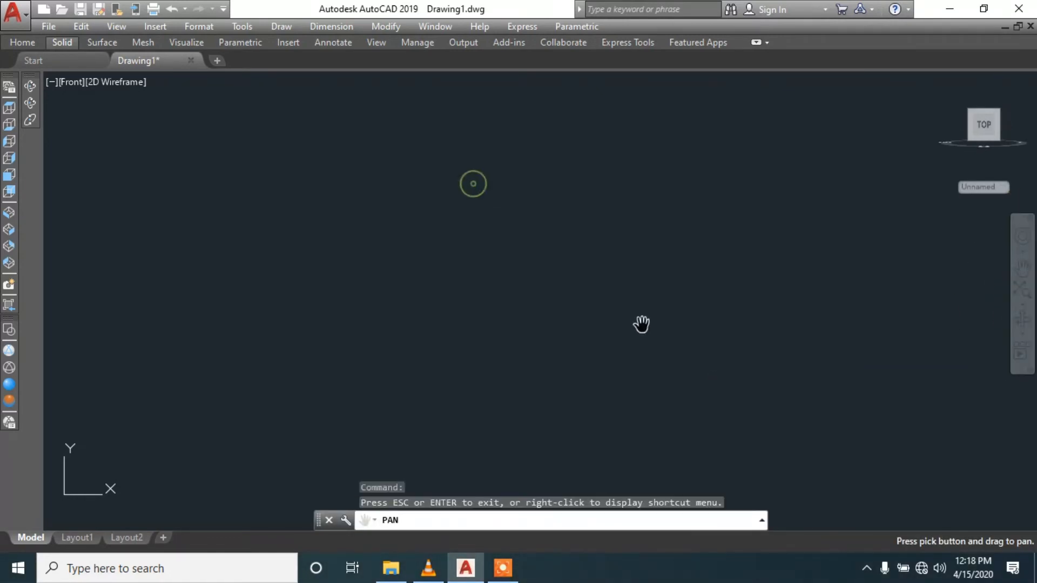
key(Escape)
click(444, 219)
key(Escape)
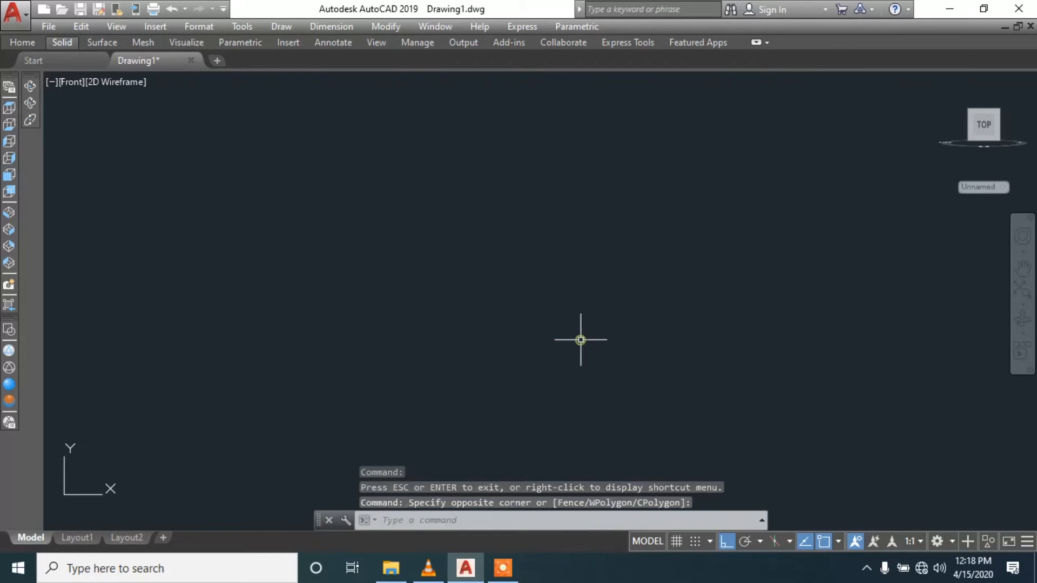
text(L)
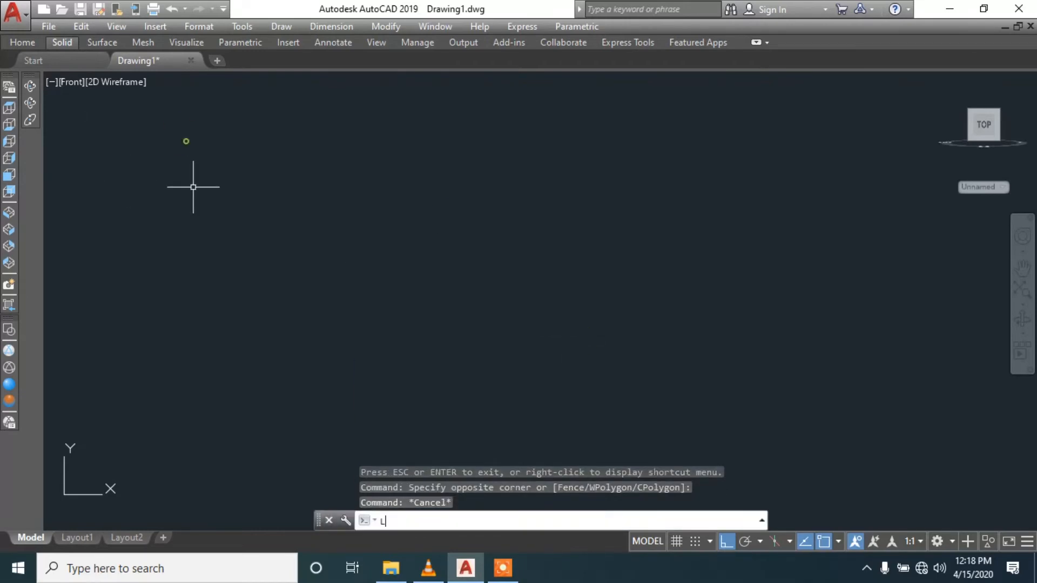
click(350, 211)
click(630, 227)
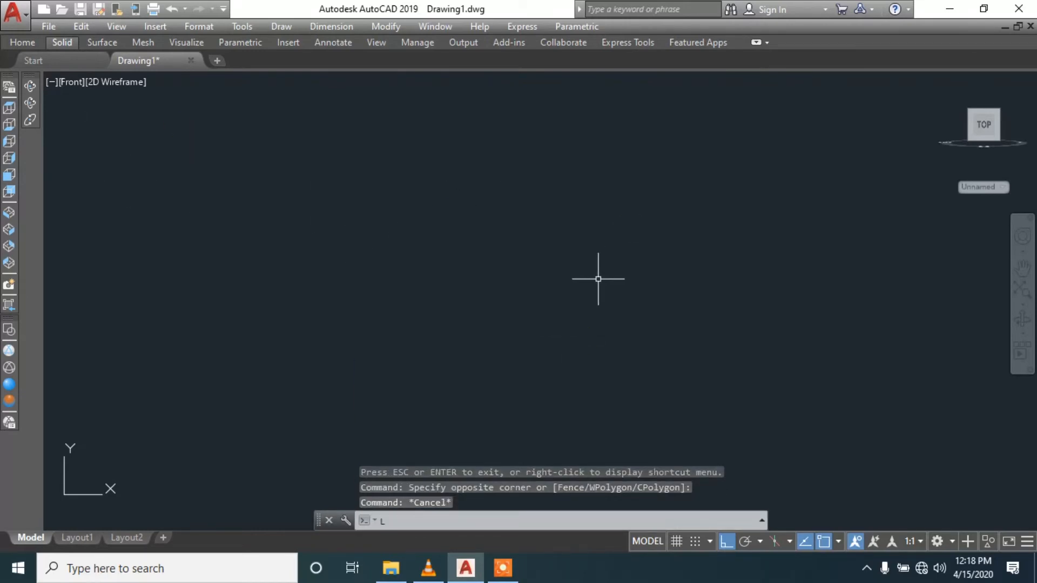
key(Escape)
- Draw a connected figure of six horizontal and vertical line segments, starting with a horizontal one about 1.23 units long
text(L)
key(Return)
click(374, 204)
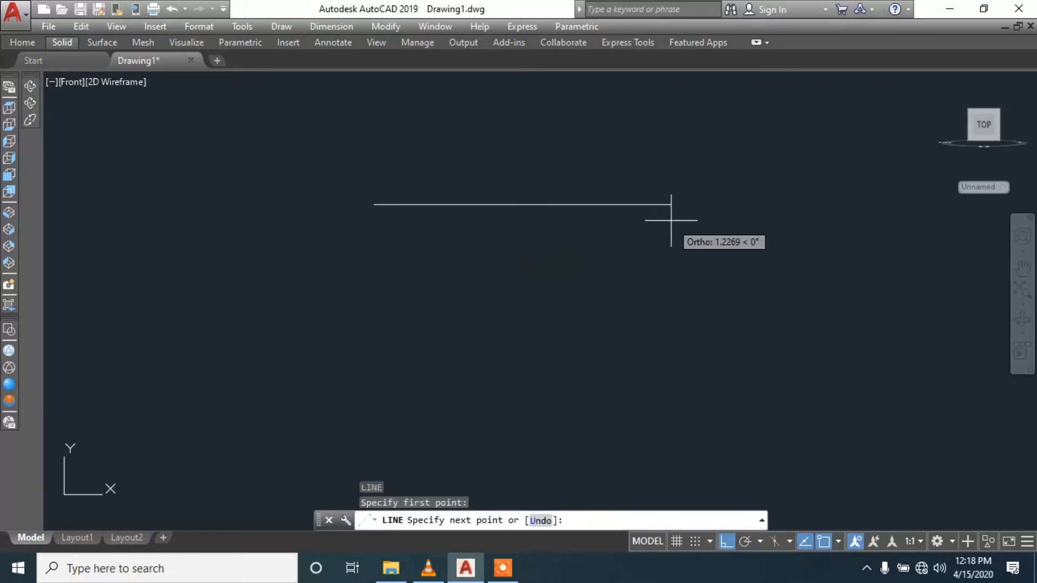
click(670, 204)
click(671, 413)
click(420, 413)
click(421, 197)
click(574, 197)
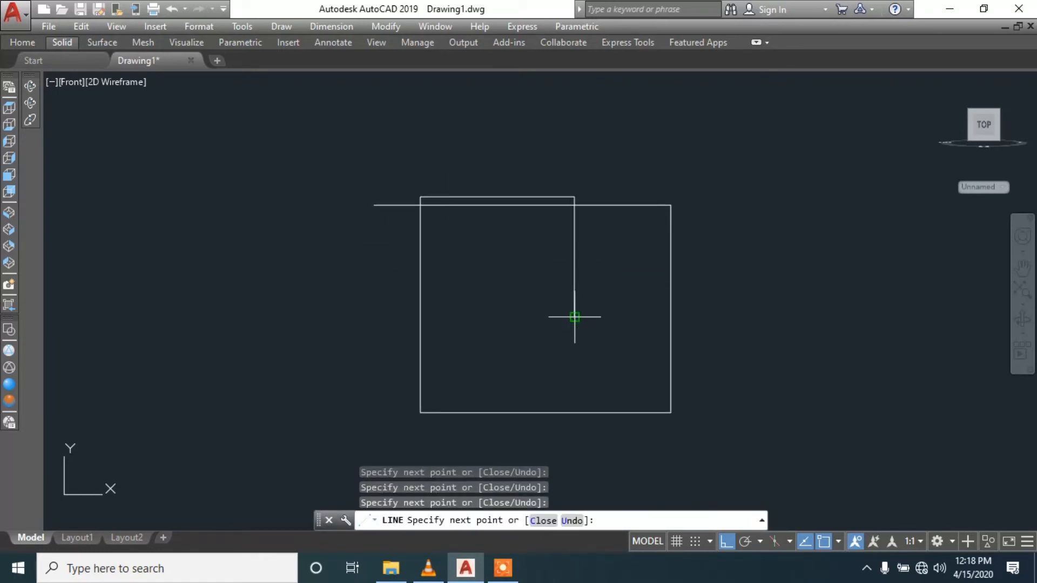
click(574, 318)
key(Escape)
key(Escape)
key(Escape)
key(Escape)
- Select the whole line figure and pan the view around it in several directions
scroll(748, 138, down, 2)
click(796, 119)
click(447, 431)
click(639, 269)
click(557, 291)
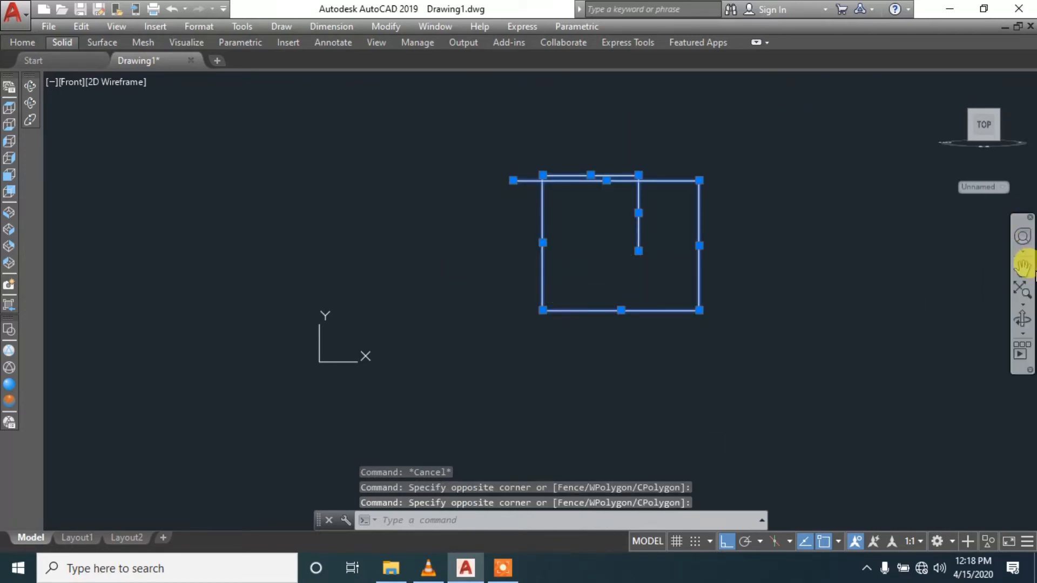
click(1023, 265)
drag(655, 251, 609, 229)
drag(680, 226, 509, 300)
drag(435, 313, 560, 356)
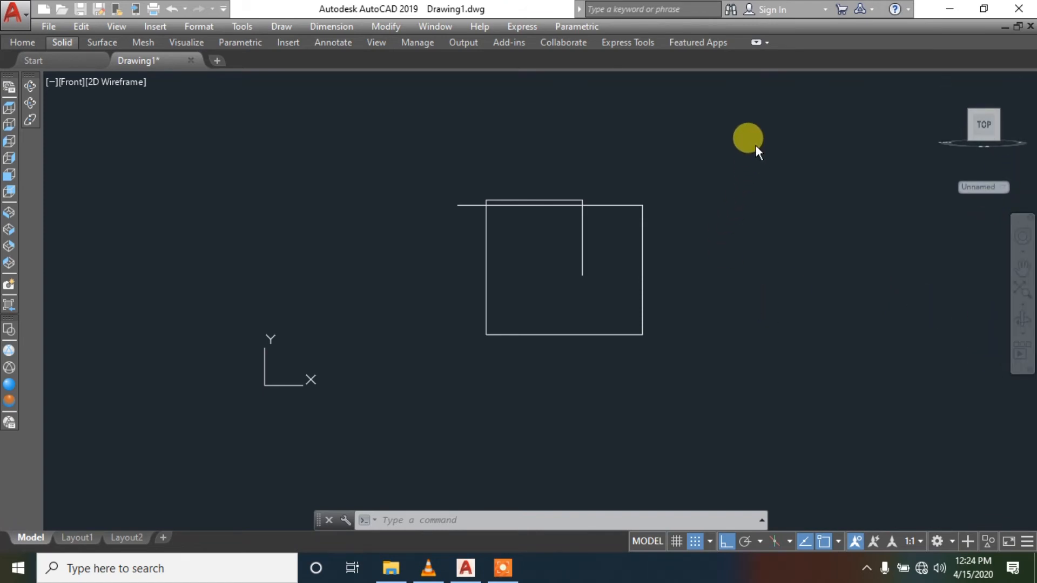
- Select all six lines of the figure with a crossing window and delete them
click(688, 113)
click(424, 404)
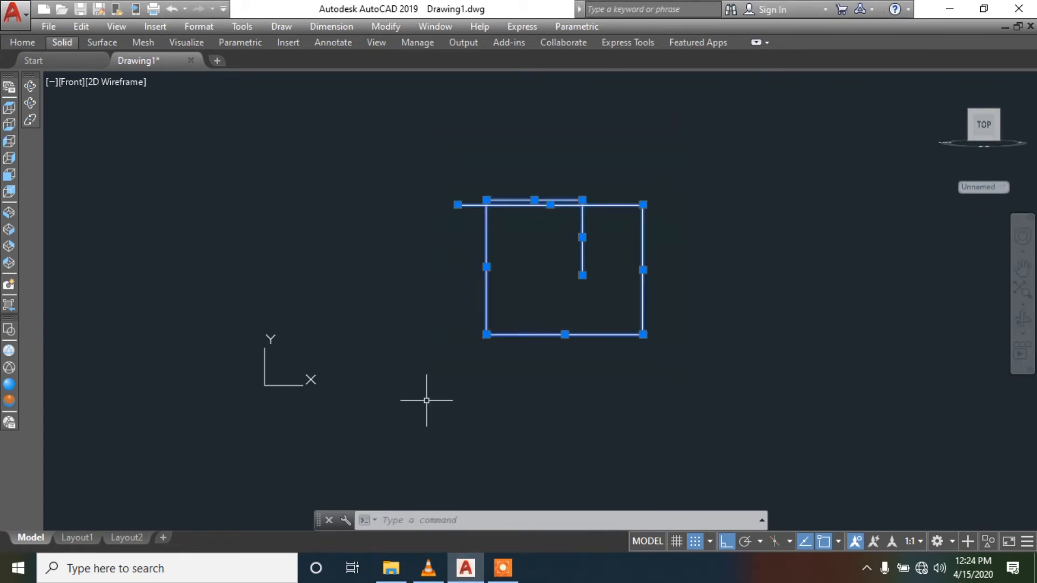
key(Delete)
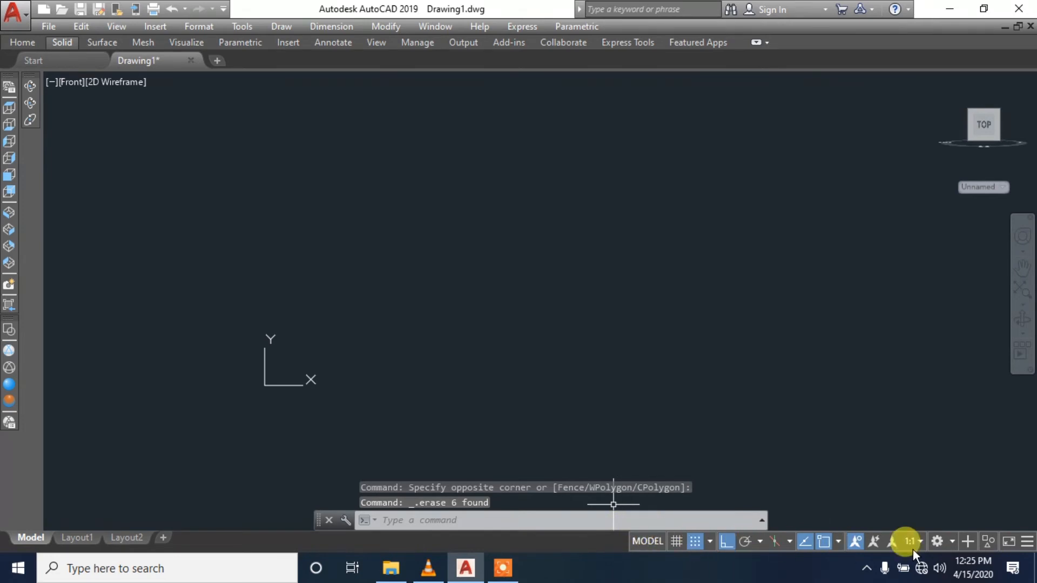
- Toggle the grid display on and off, and check the available snap mode options
click(677, 541)
click(678, 542)
click(709, 542)
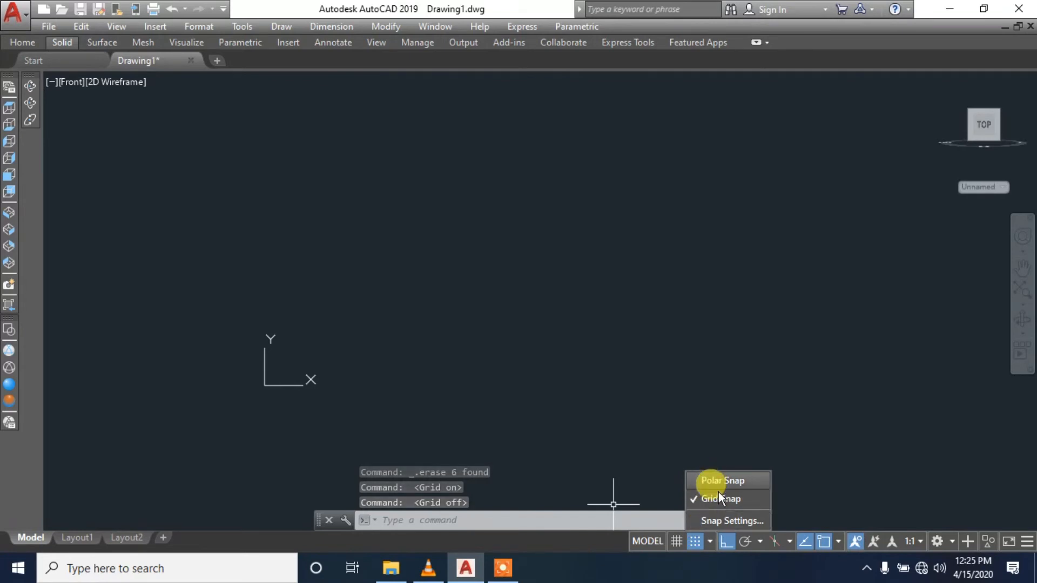
click(709, 541)
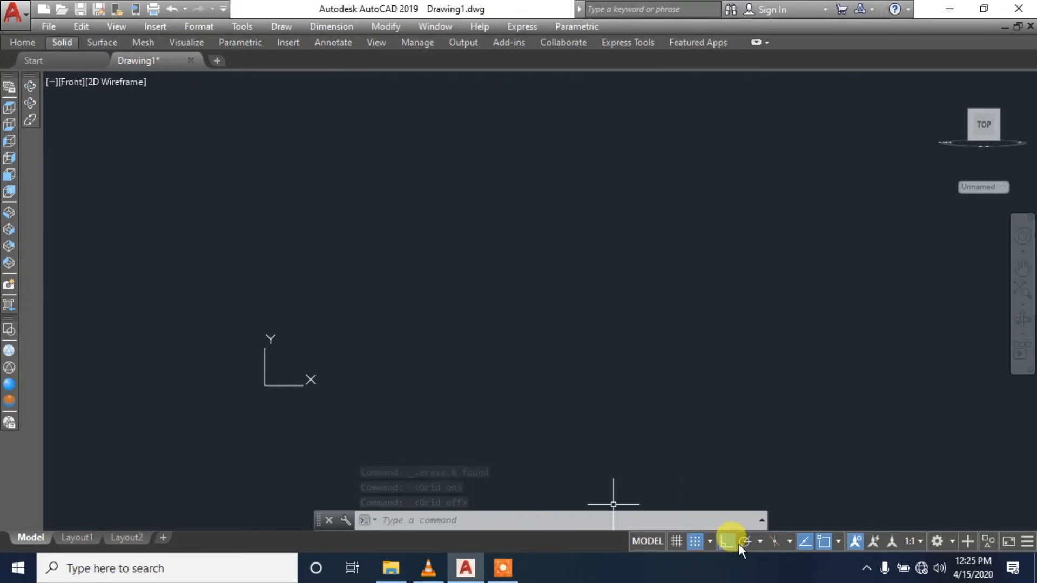
- Turn Ortho mode off and back on
click(731, 543)
click(731, 544)
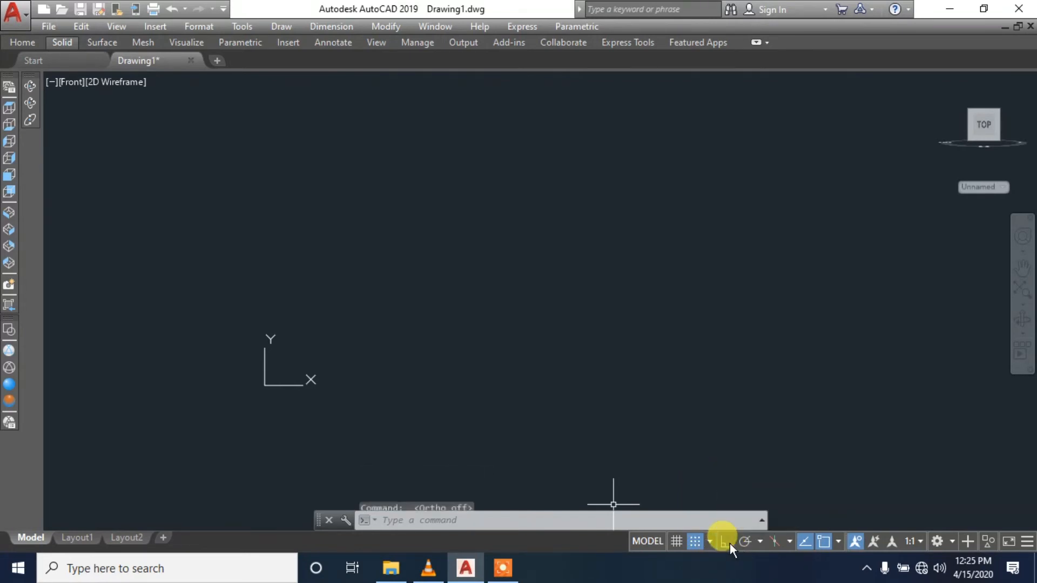
click(730, 543)
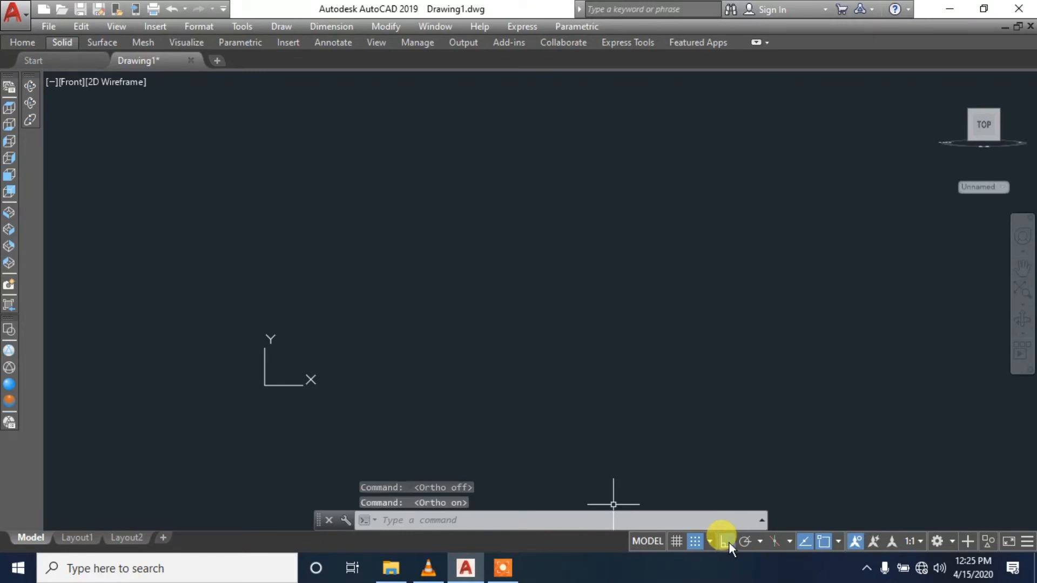
- Review the polar tracking angle increments and the isoplane options for isometric drafting
click(758, 540)
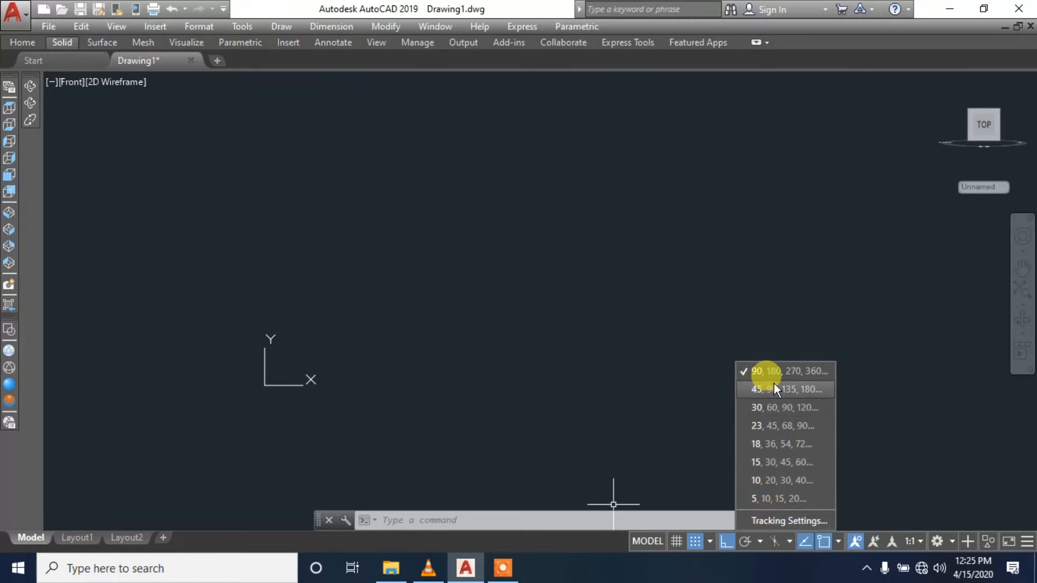
click(789, 537)
click(815, 540)
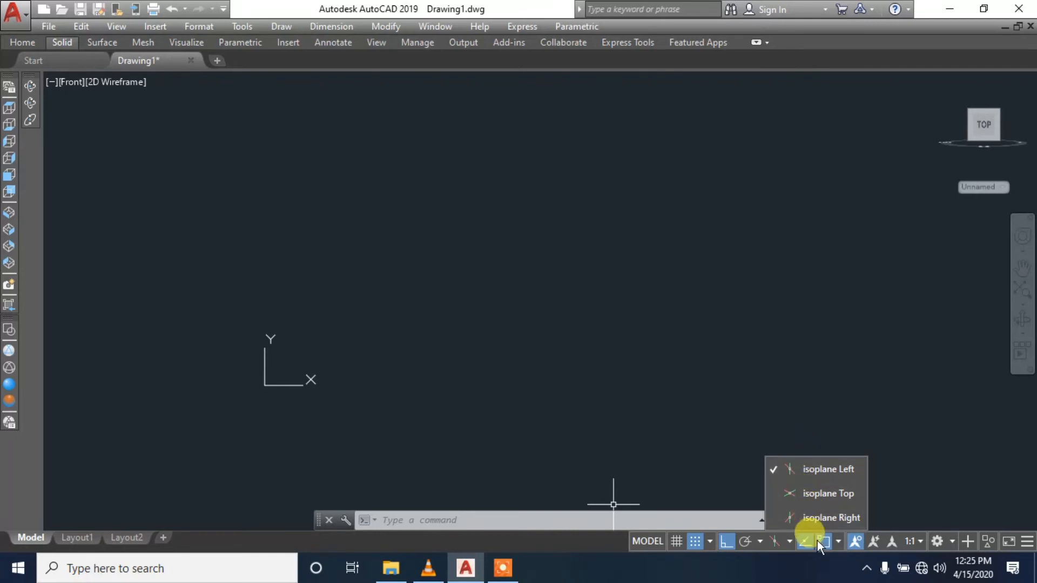
- Review the object snap modes in the drafting settings and turn off the Tangent snap
click(838, 542)
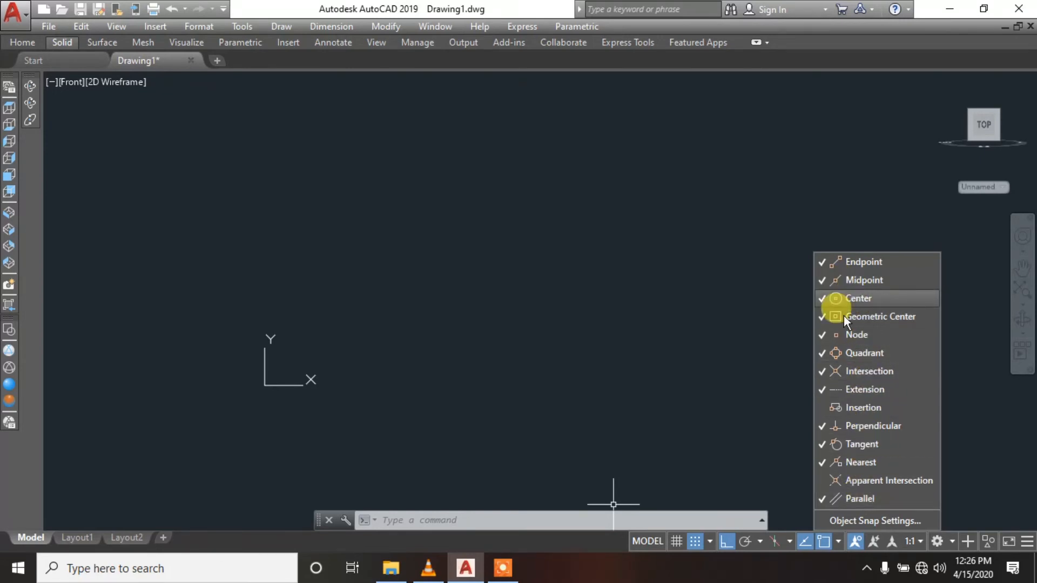
click(859, 520)
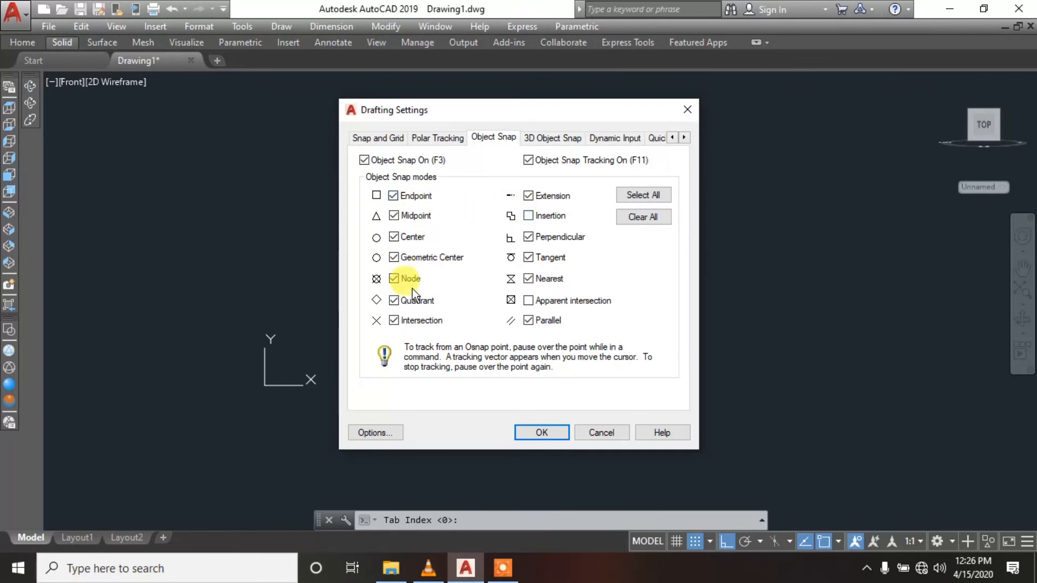
click(393, 279)
click(394, 301)
click(528, 320)
click(529, 281)
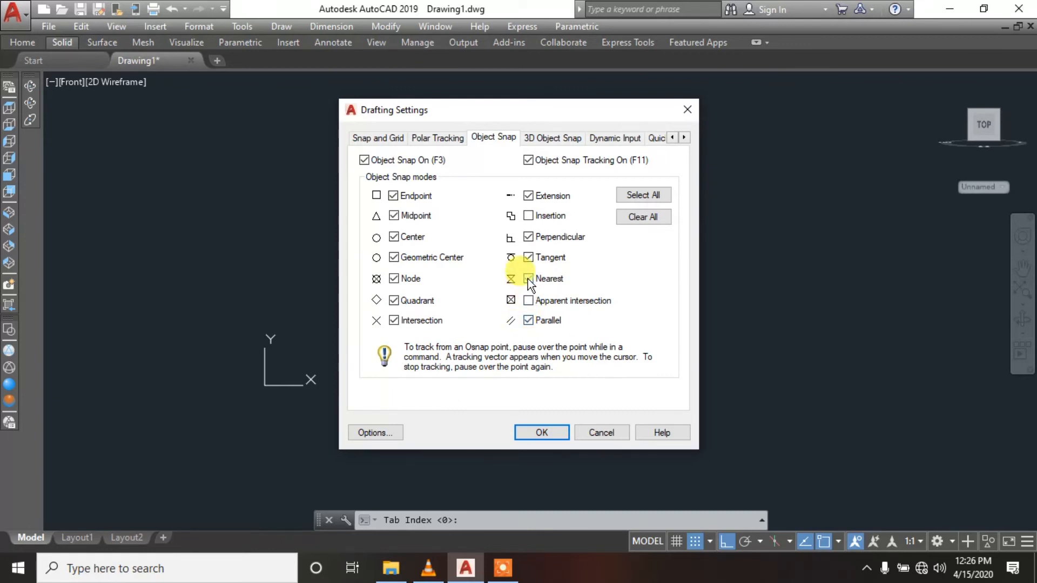
click(529, 257)
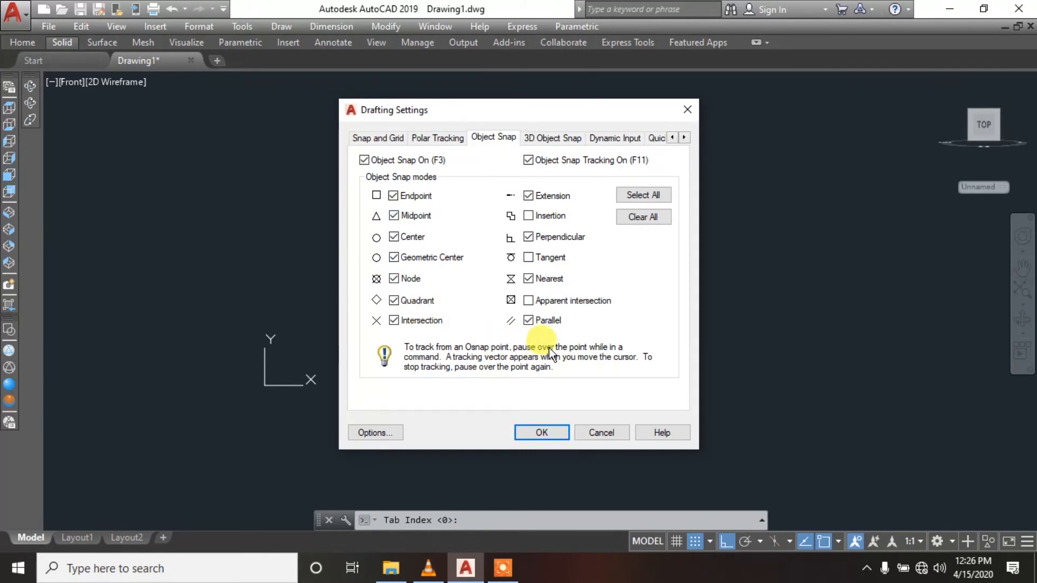
- Review the snap spacing, snap type and grid options, trying equal X and Y spacing, isometric snap and rectangular snap
click(366, 138)
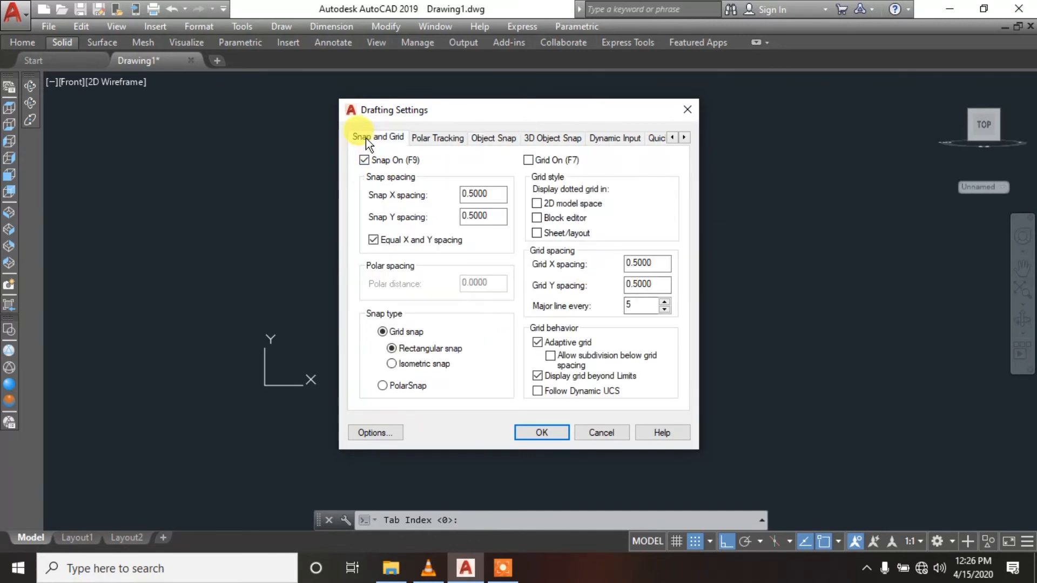
click(480, 216)
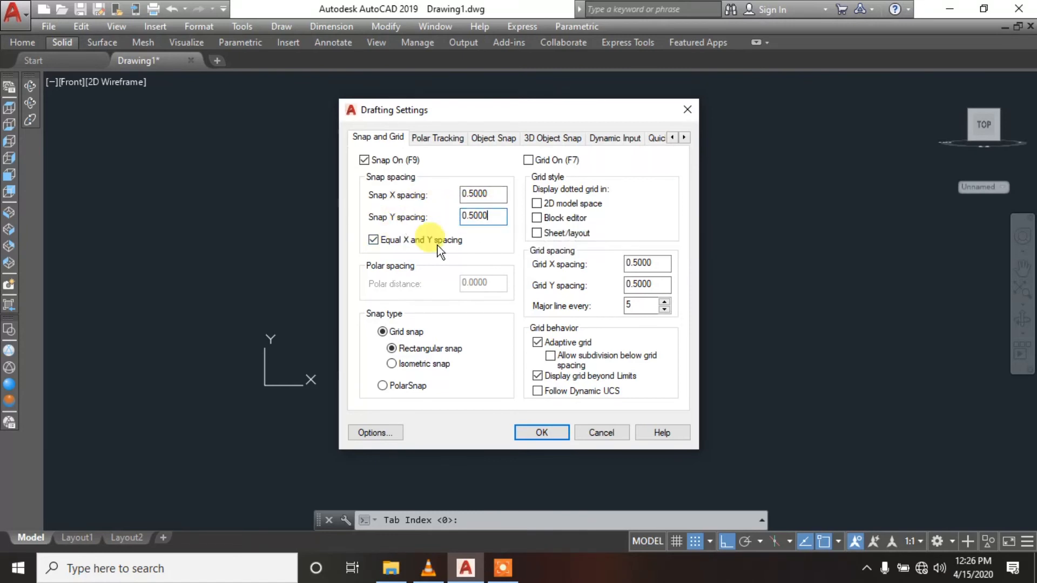
click(374, 239)
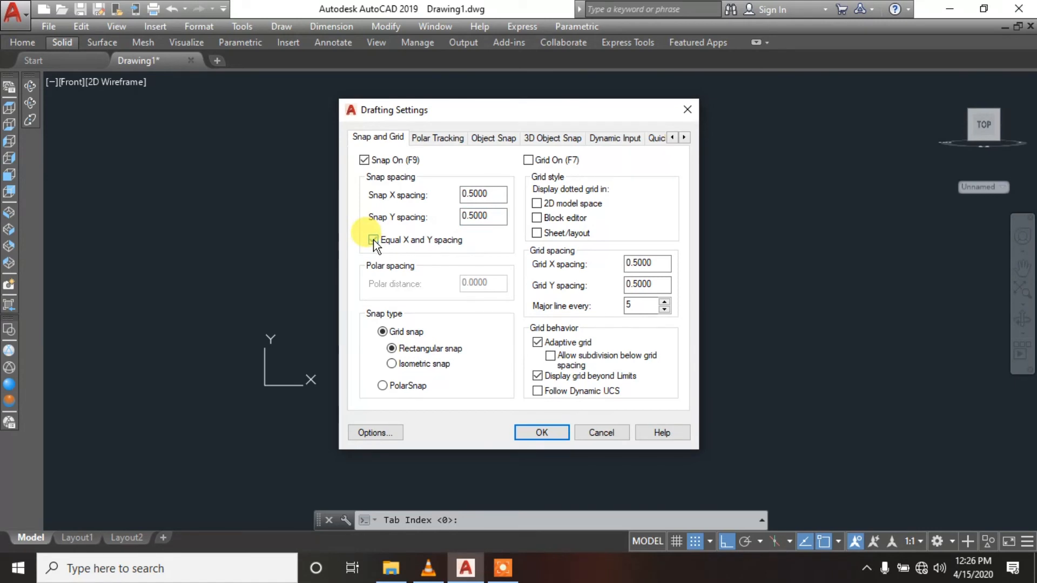
click(373, 240)
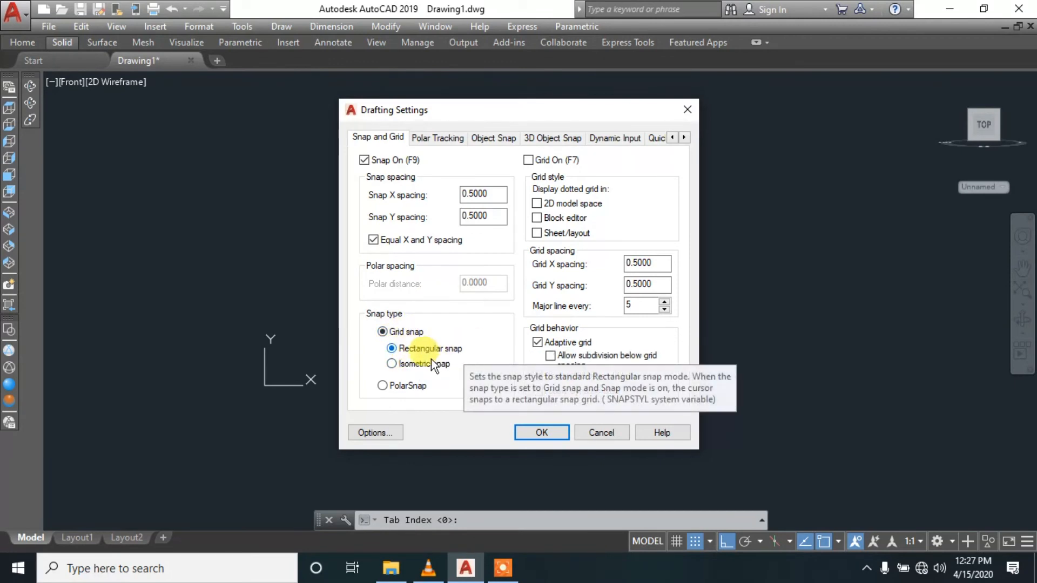
click(417, 365)
click(409, 349)
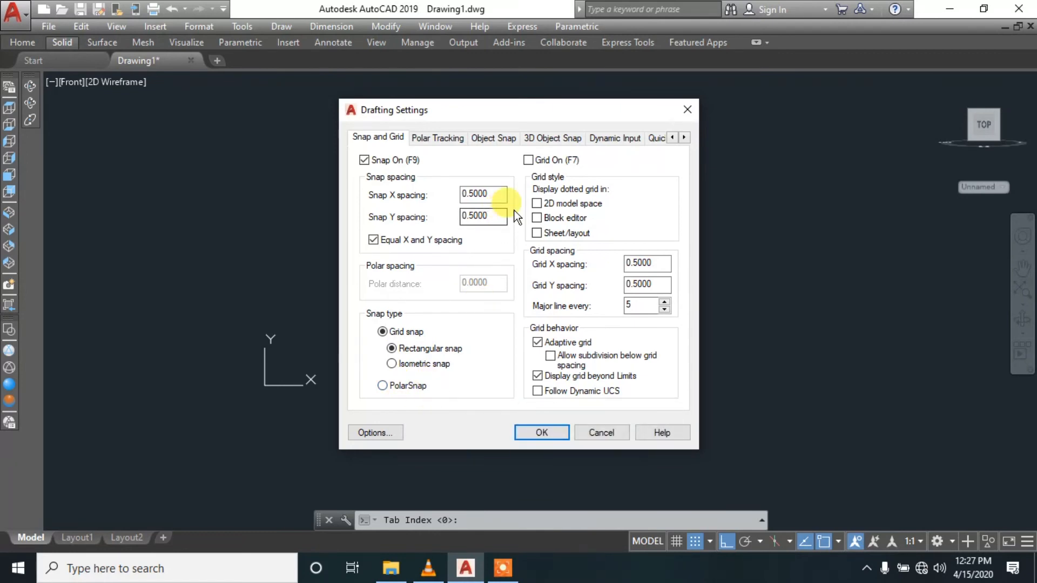
click(529, 160)
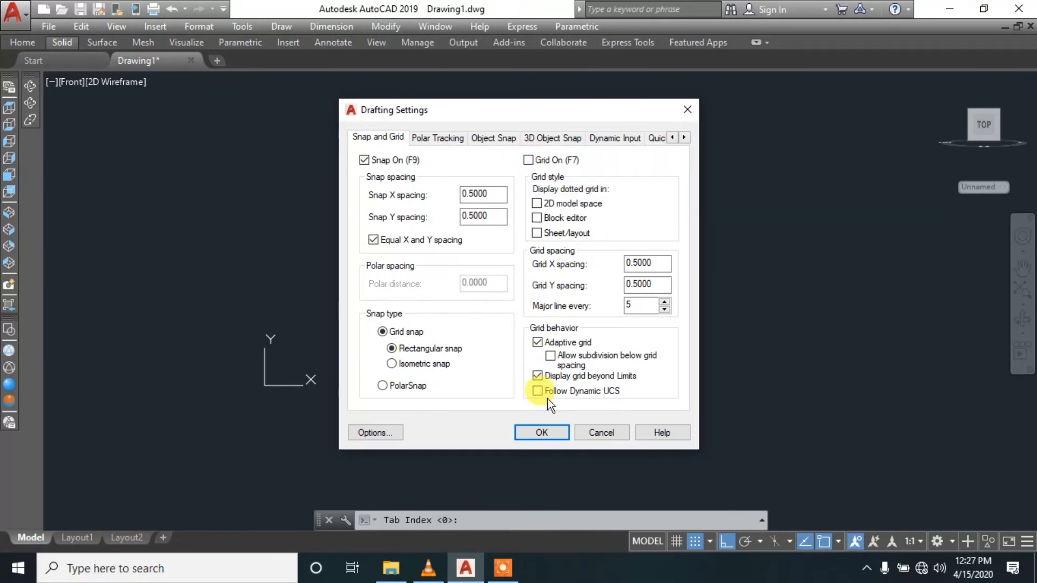
- Review the polar tracking angle settings and the list of object snap modes
click(422, 138)
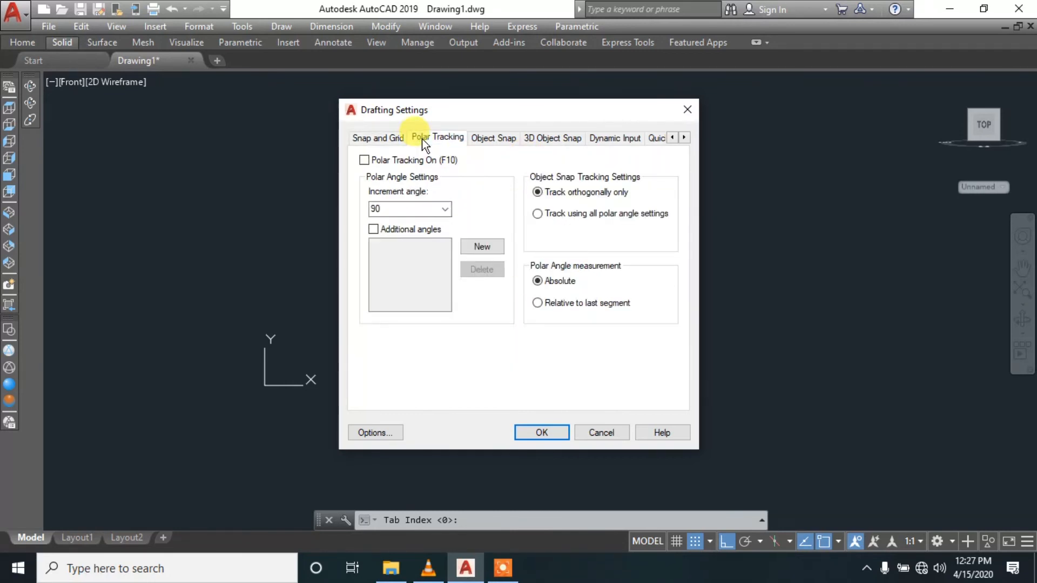
click(410, 161)
click(492, 139)
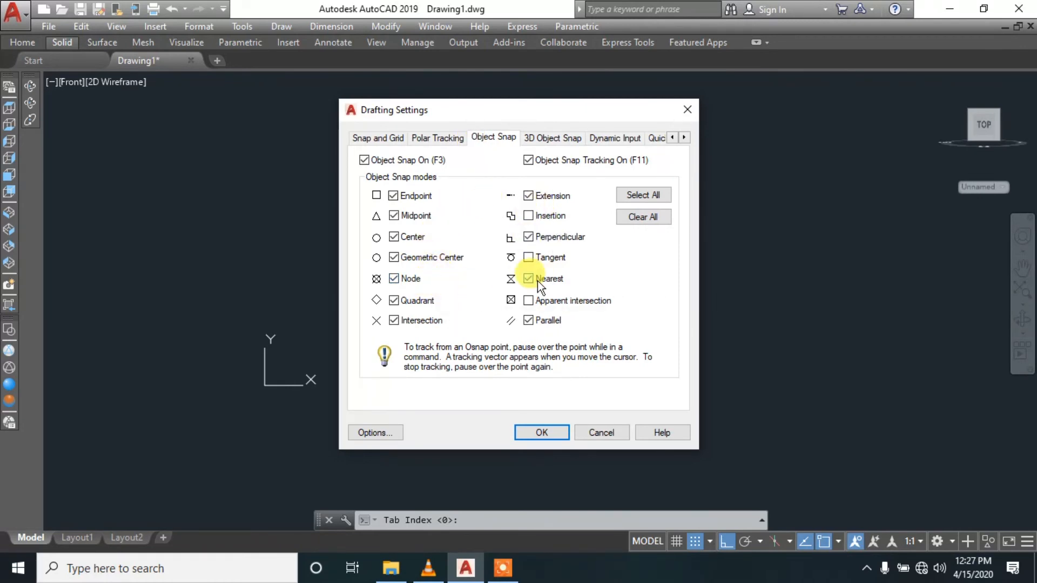
- Enable the Edge, Corner, Nearest to plane and Intersection point cloud snaps in the 3D object snap settings
click(549, 137)
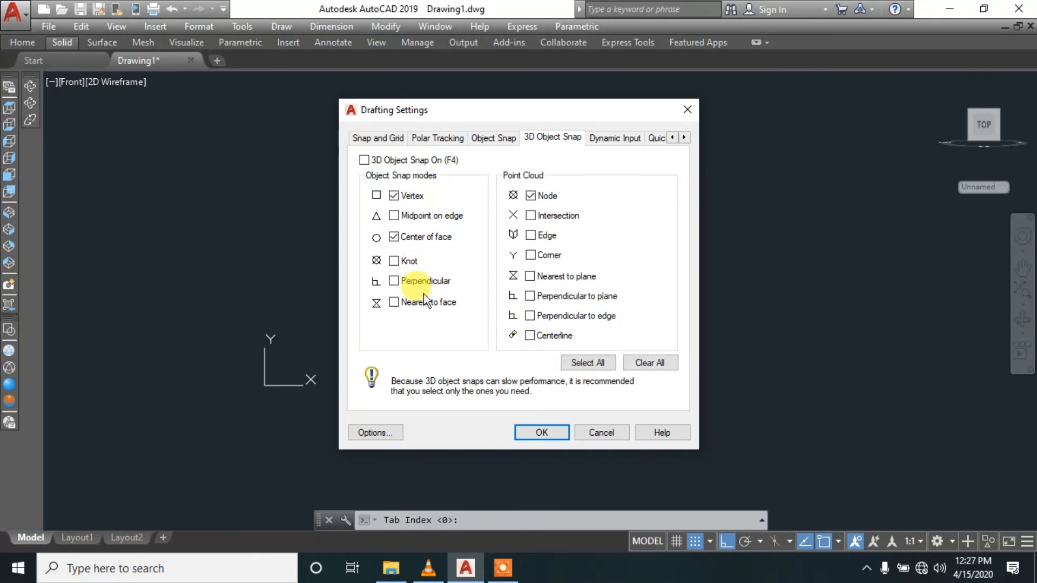
click(529, 235)
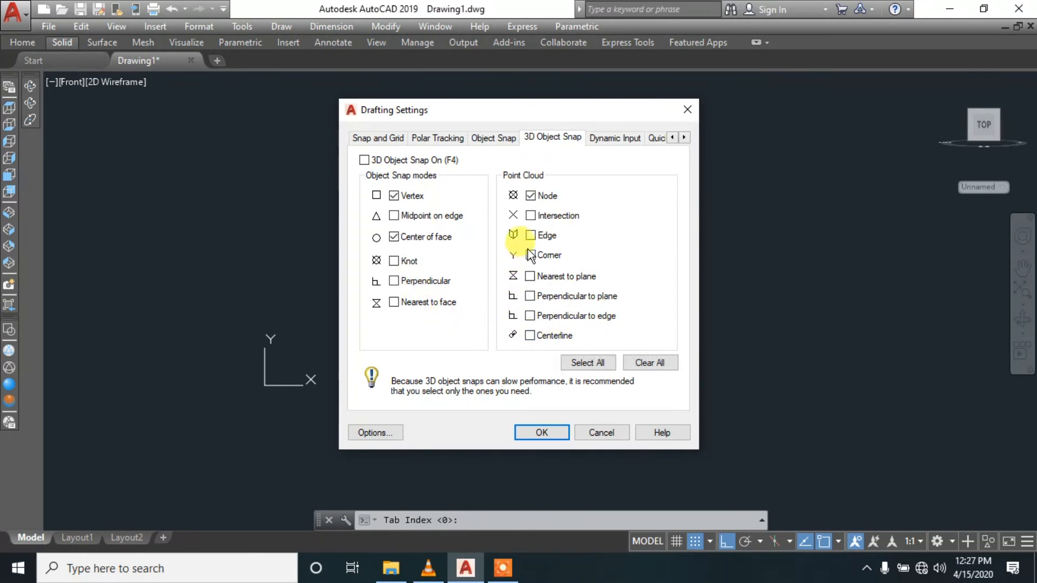
click(531, 255)
click(530, 276)
click(531, 215)
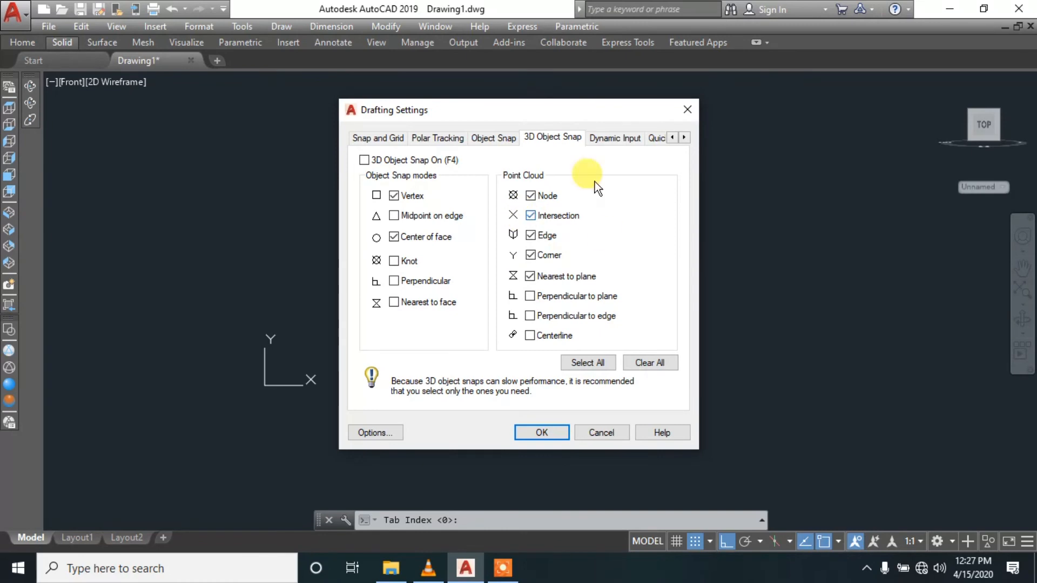
- Review the dimension input settings and the quick properties options, and accept the drafting settings
click(484, 138)
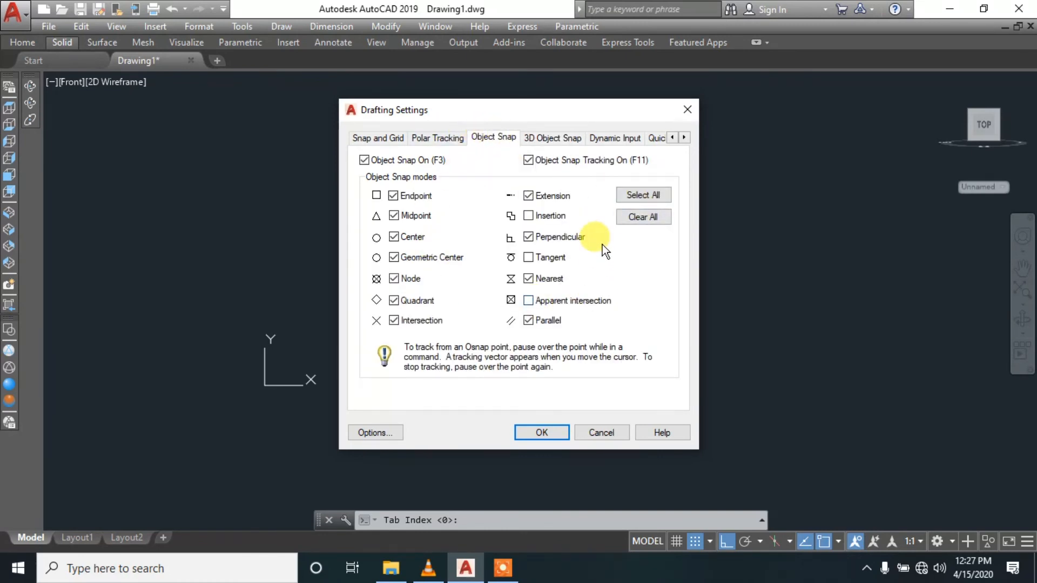
click(603, 140)
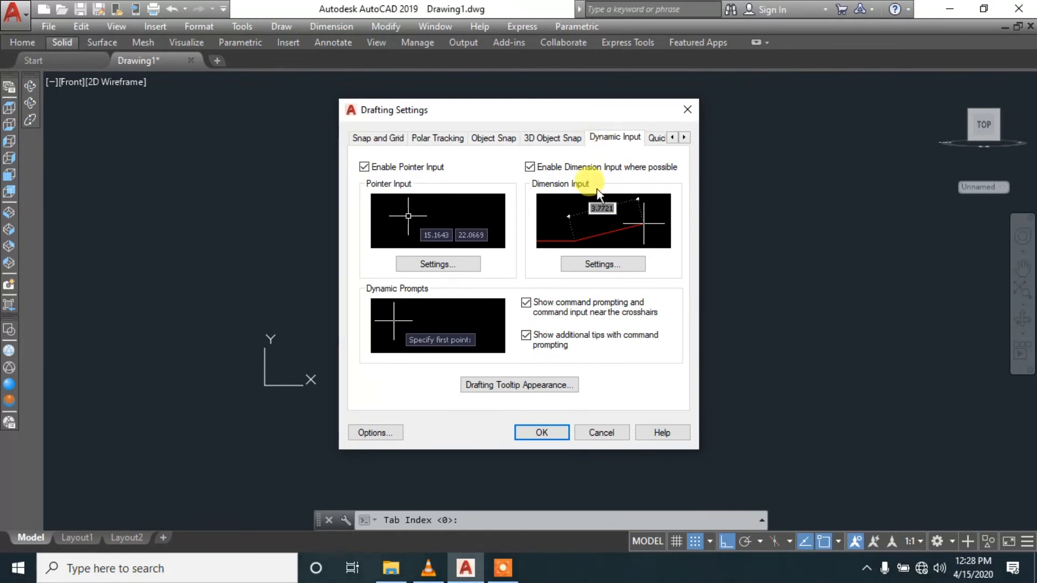
click(603, 264)
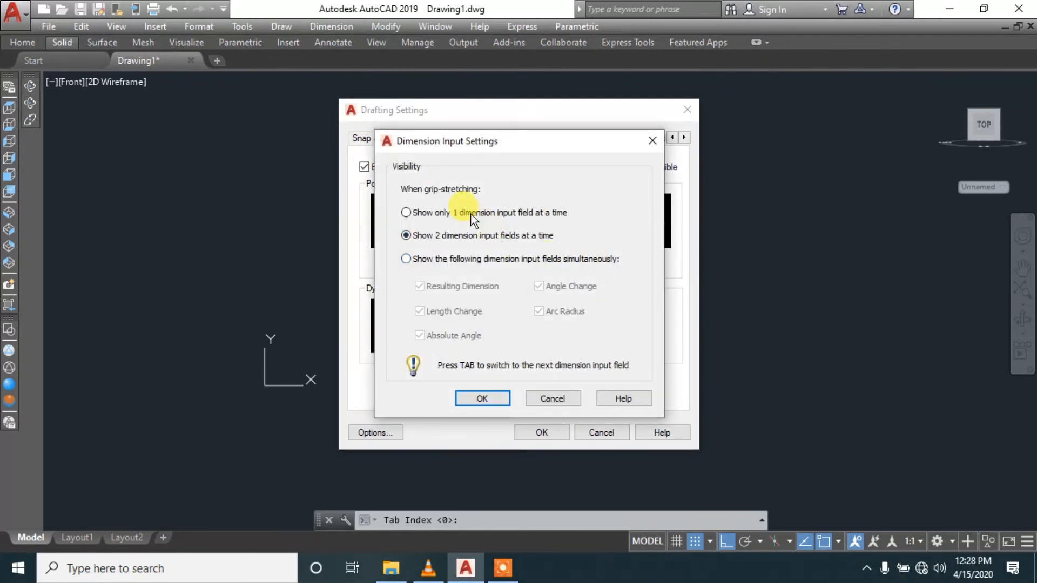
click(495, 399)
click(651, 139)
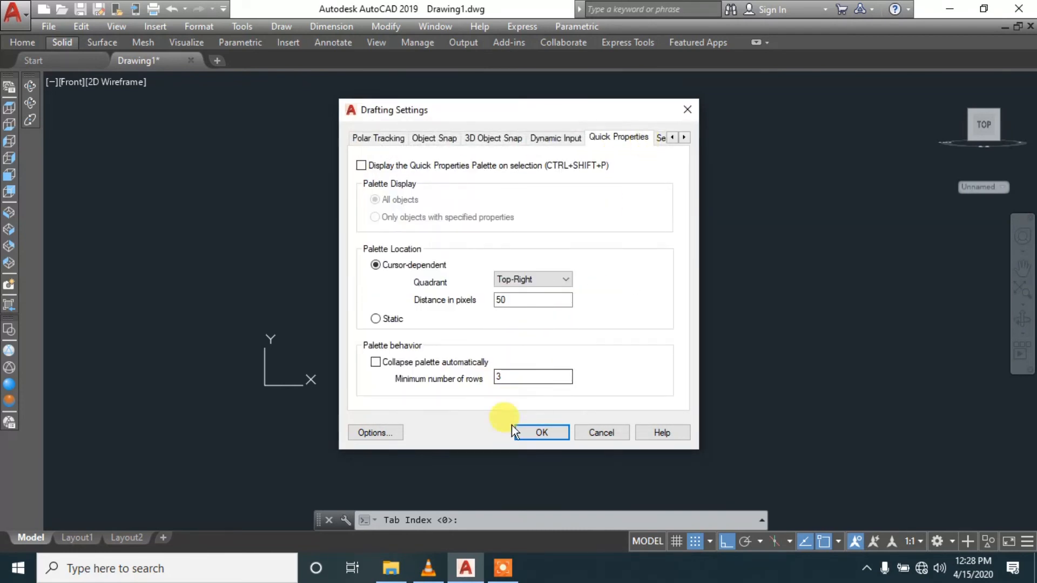
click(540, 433)
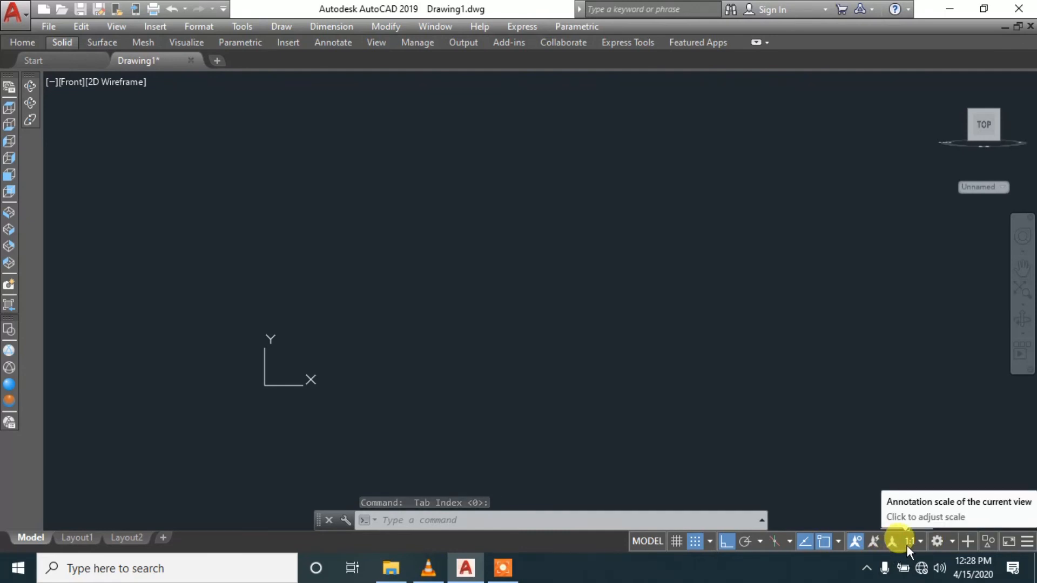
- Check the available workspaces, and toggle the annotation monitor on and off
click(950, 542)
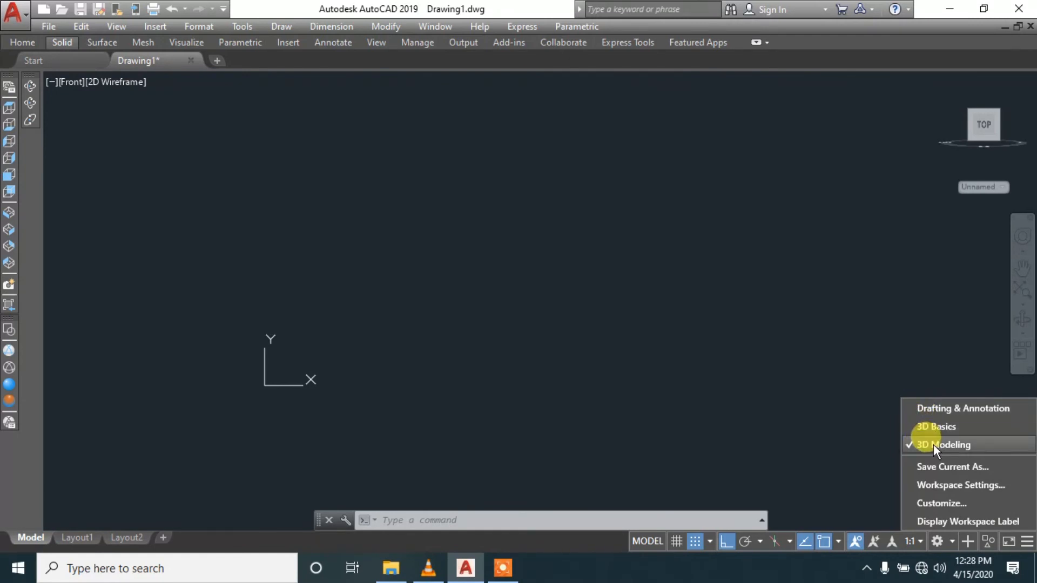
click(950, 543)
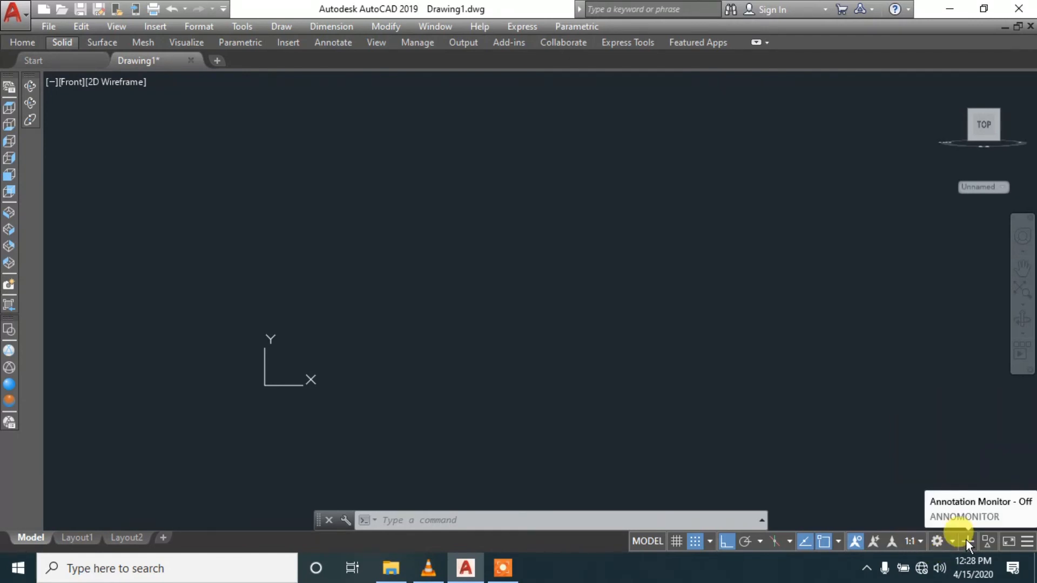
click(966, 540)
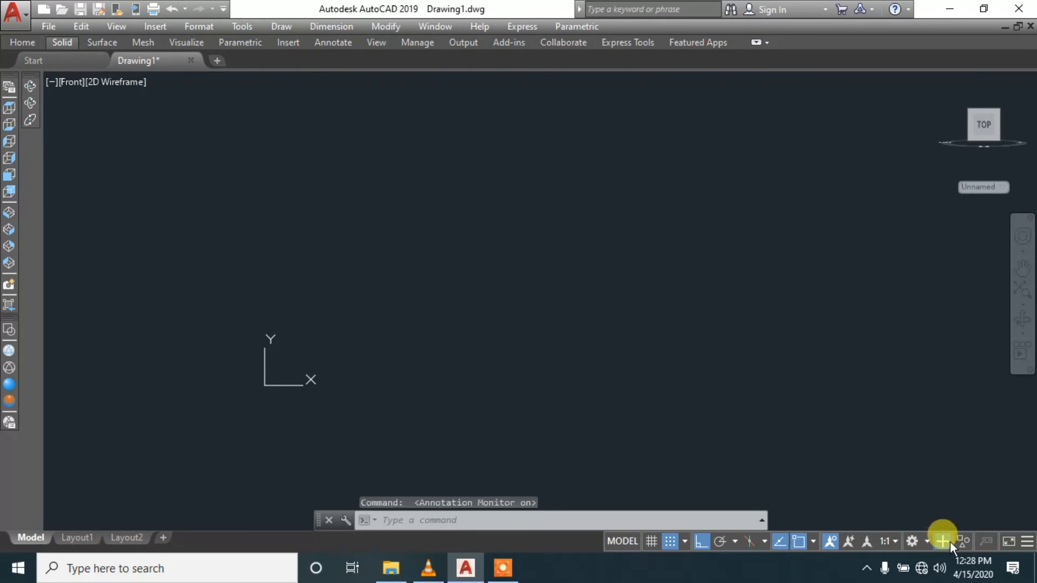
click(946, 541)
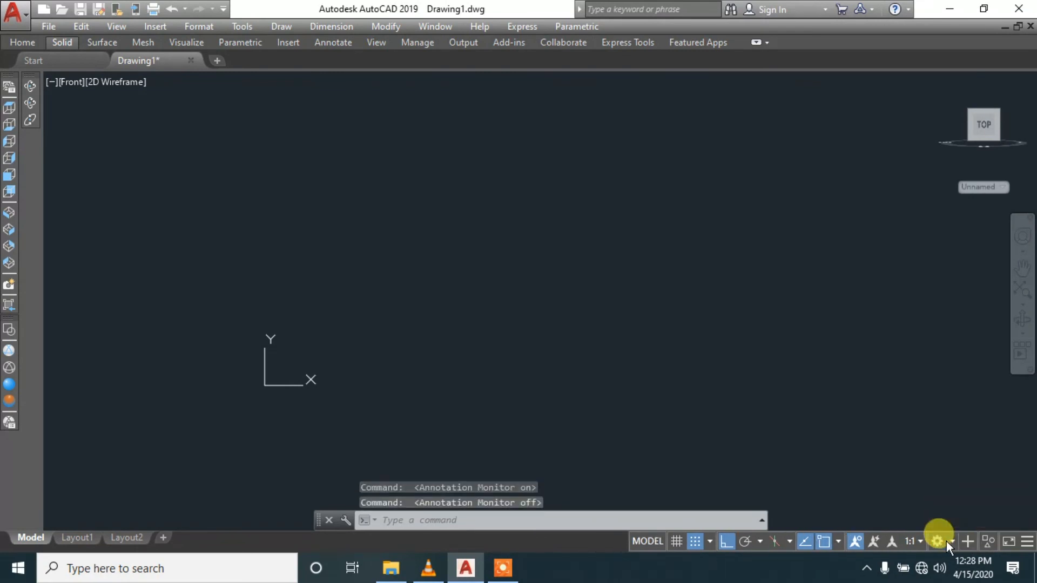
- Turn the clean screen display on and back off
click(1009, 541)
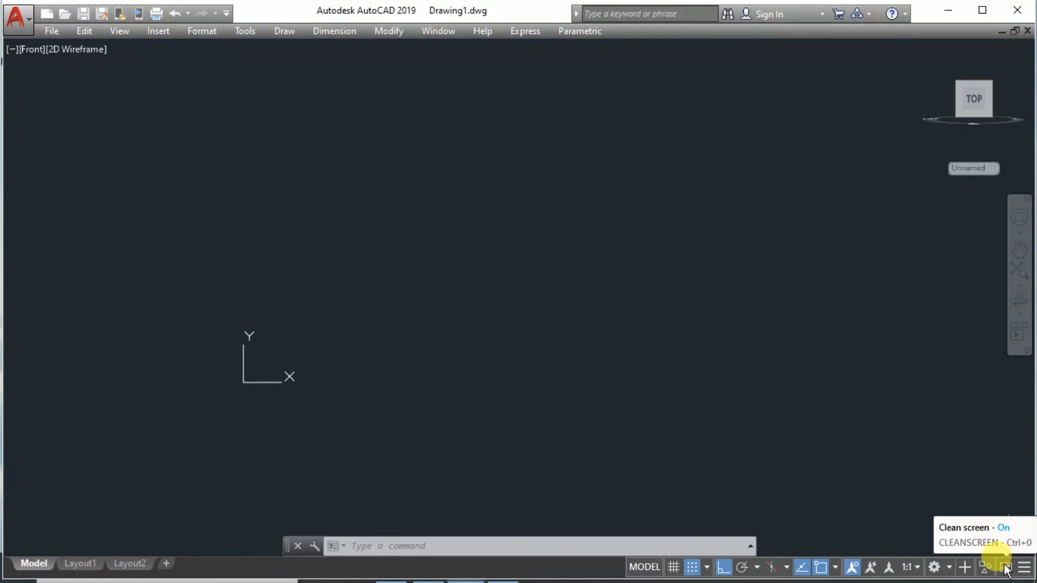
click(1006, 568)
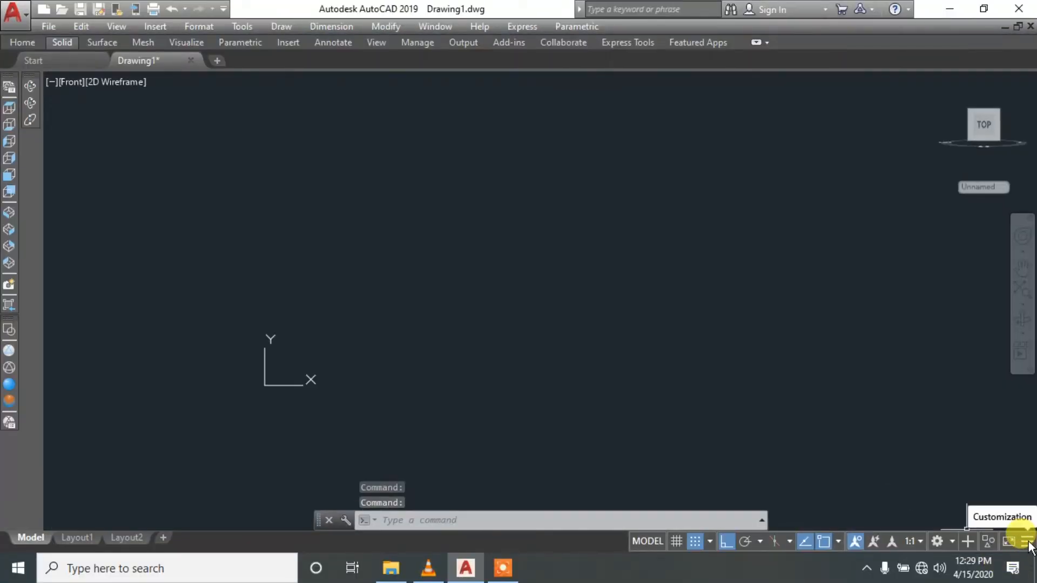
- Toggle the coordinates, model space, grid and Ortho mode items in the status bar customization list and restore each one
click(1027, 541)
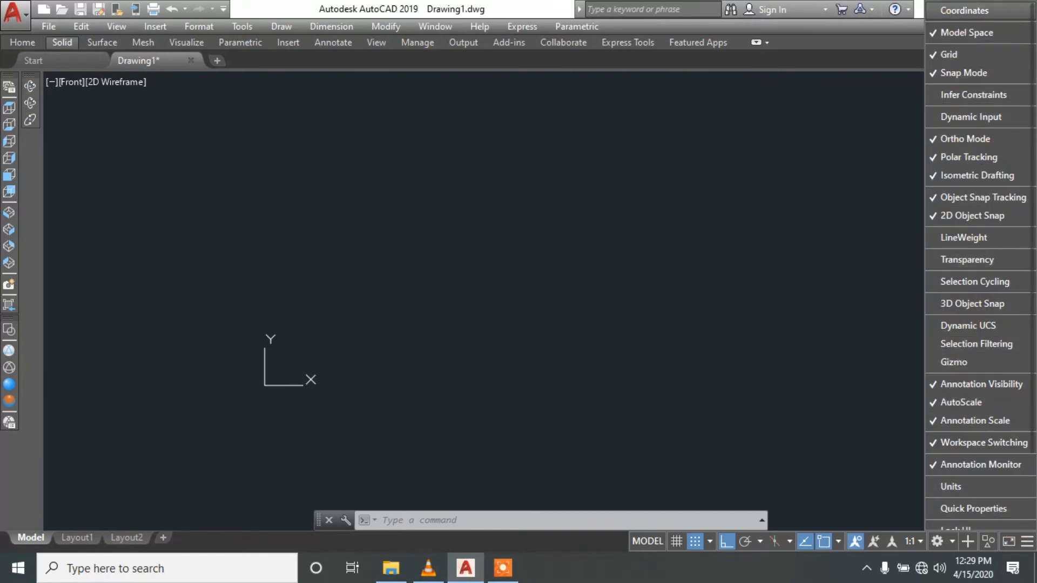
click(965, 11)
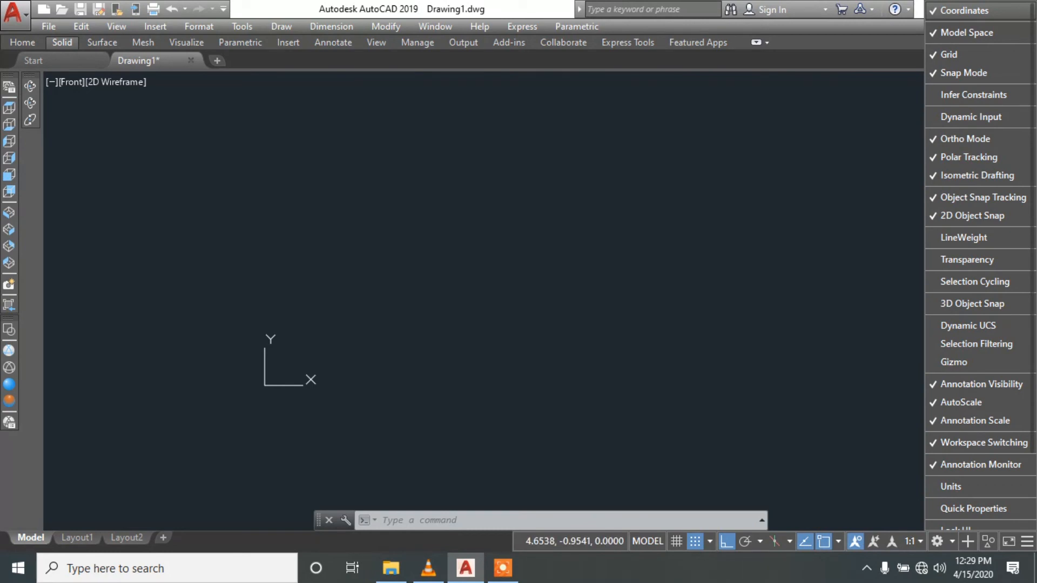
click(965, 11)
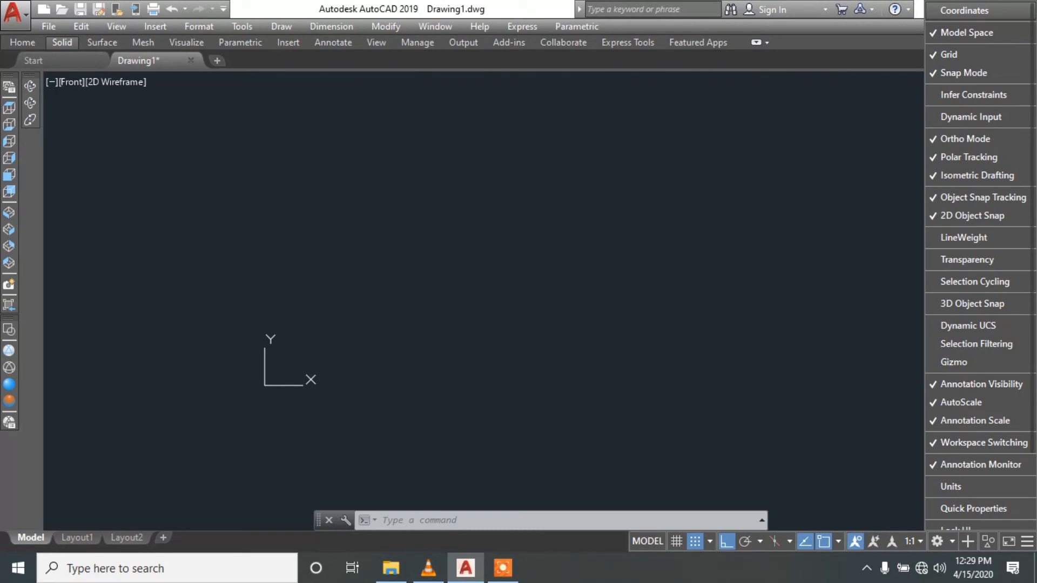
click(974, 40)
click(974, 40)
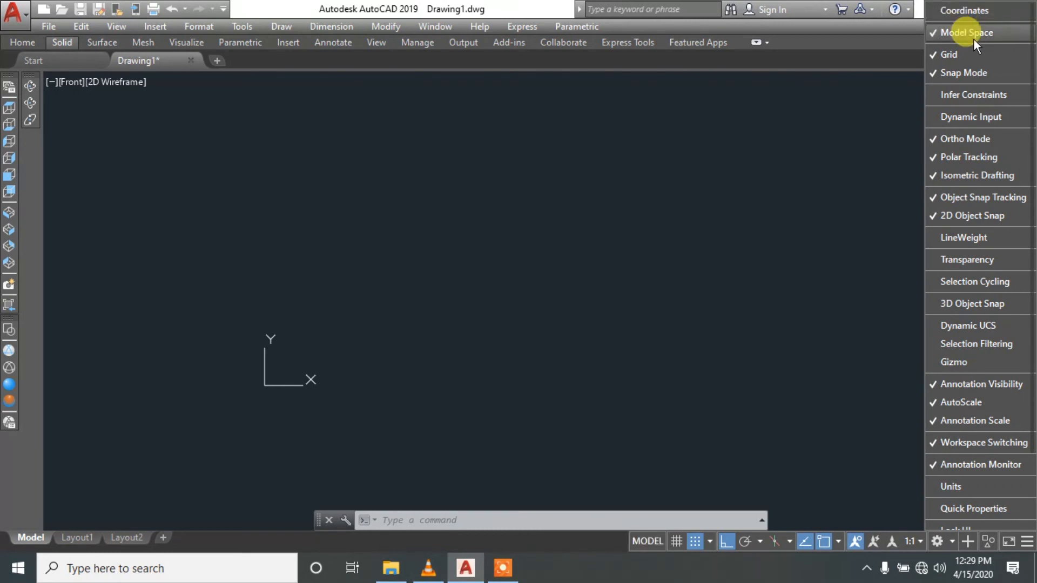
click(976, 58)
click(977, 58)
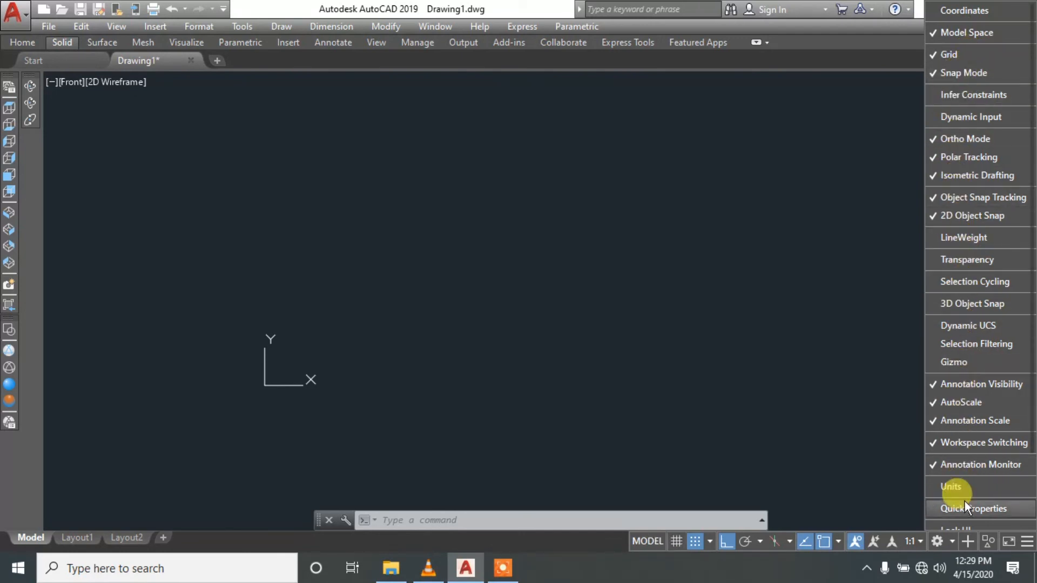
click(966, 139)
click(966, 140)
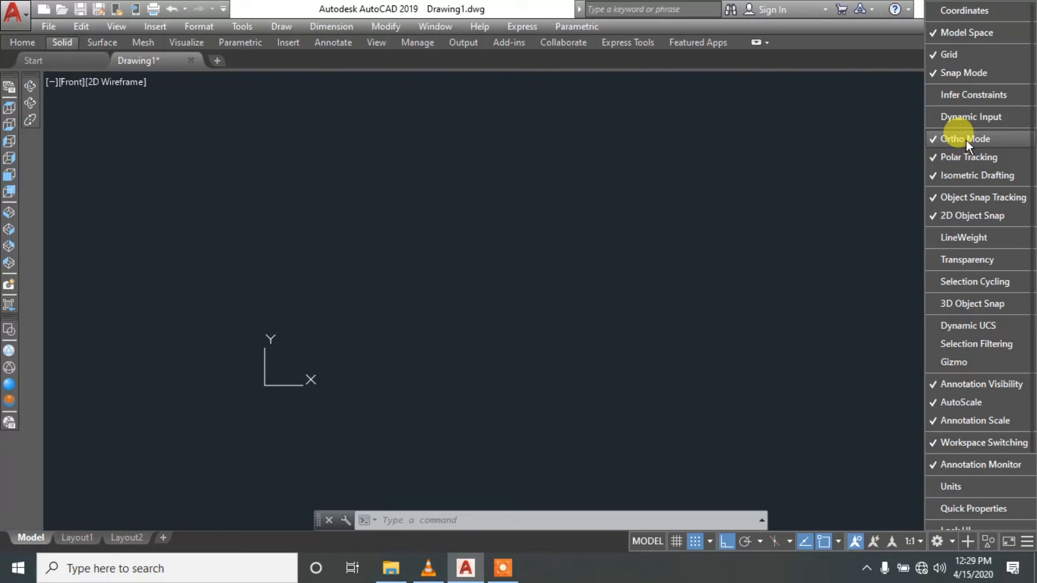
click(851, 237)
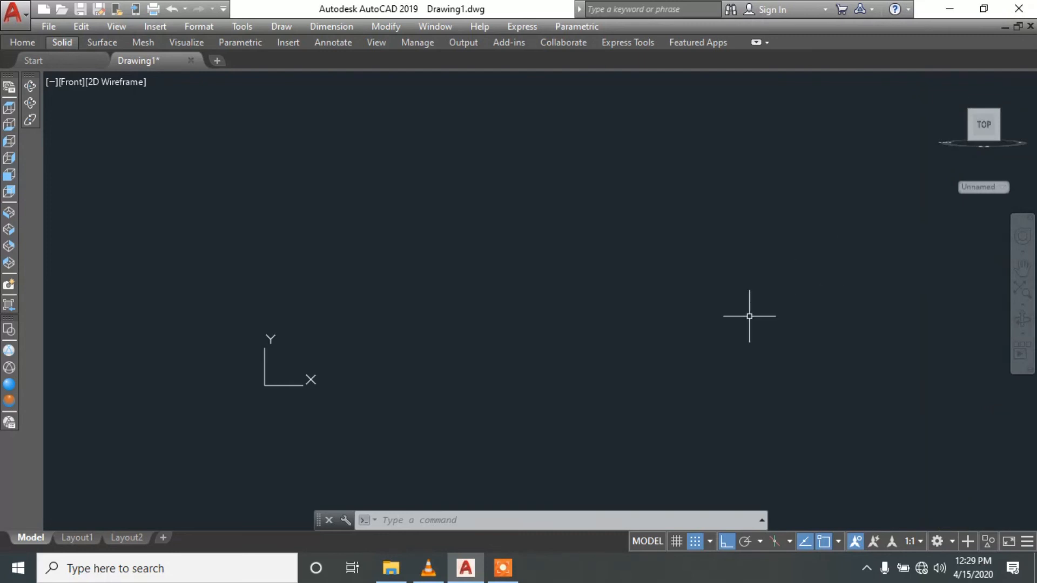